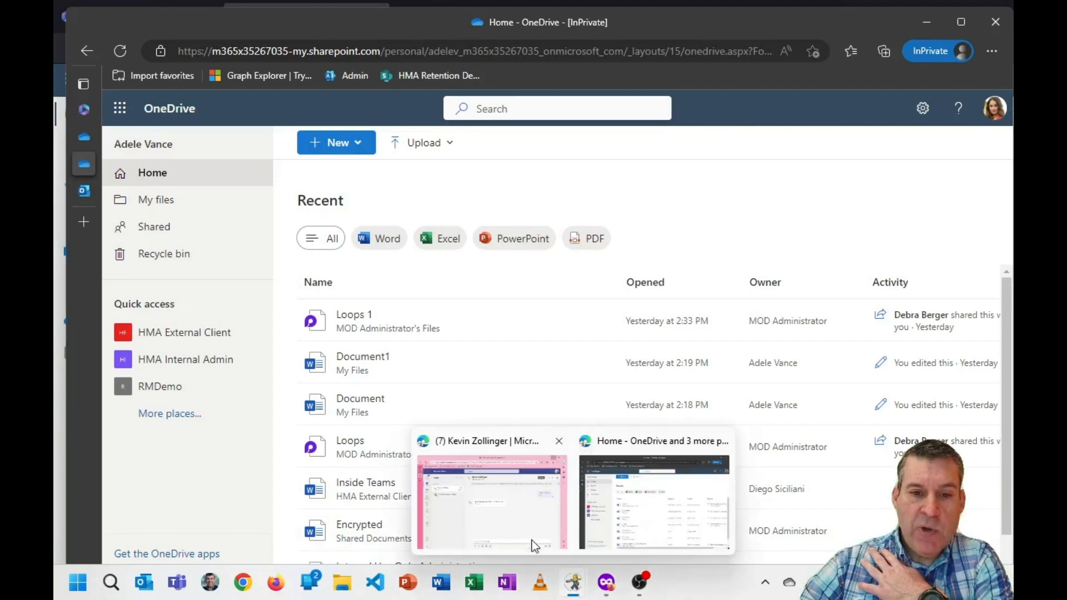
# Switch to the Outlook mailbox in the private browsing window.
pyautogui.click(521, 525)
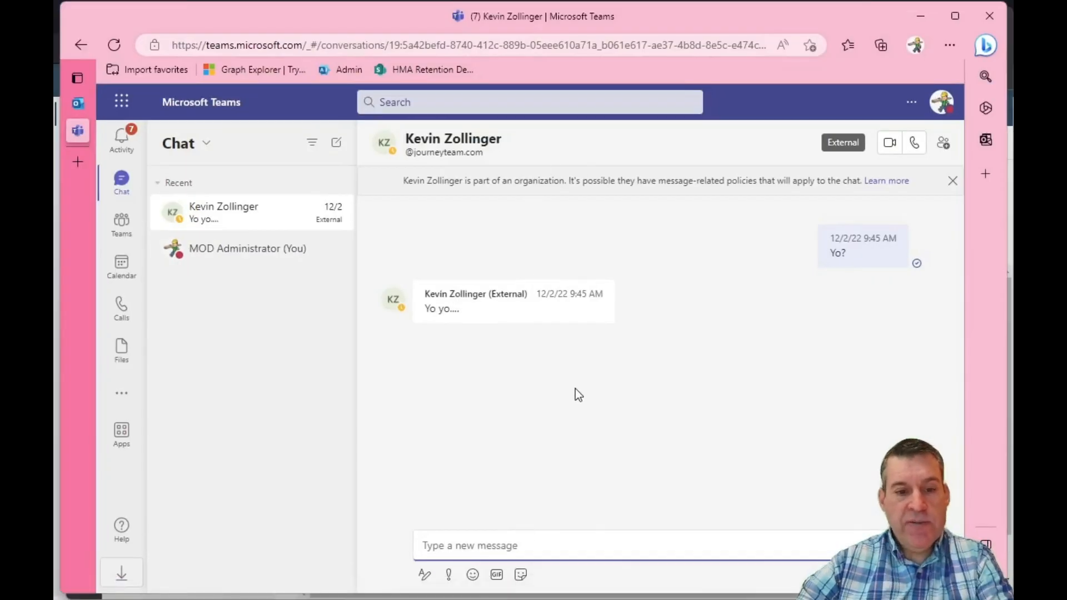
pyautogui.hotkey('alt', 'Tab')
pyautogui.hotkey('alt', 'Tab')
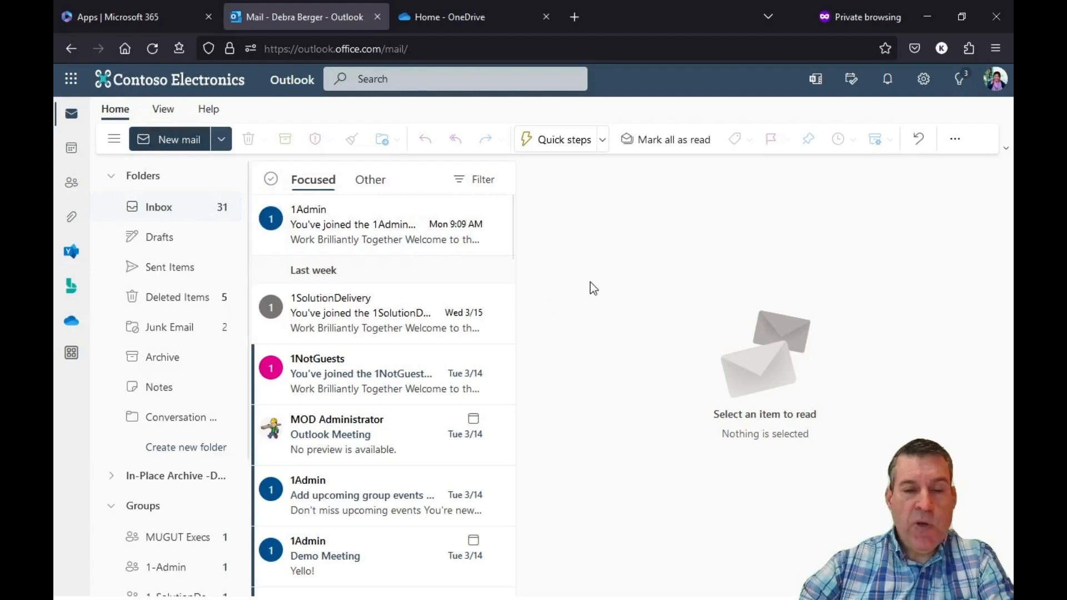
# Start a new email to MOD Administrator and a second colleague with the subject "Birthday Lunch Planning".
pyautogui.write('m')
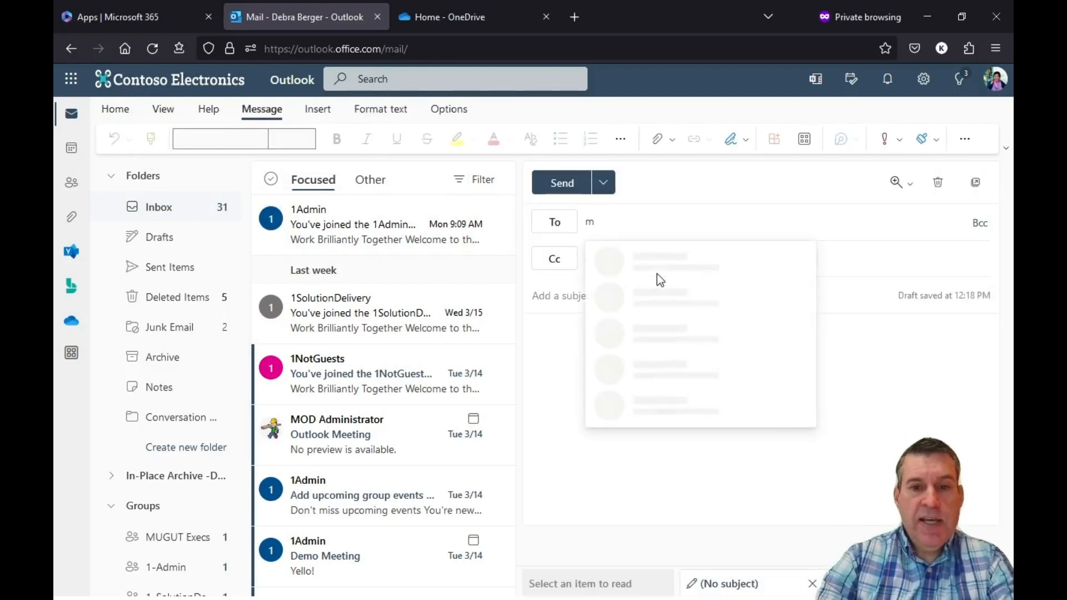
pyautogui.write('od')
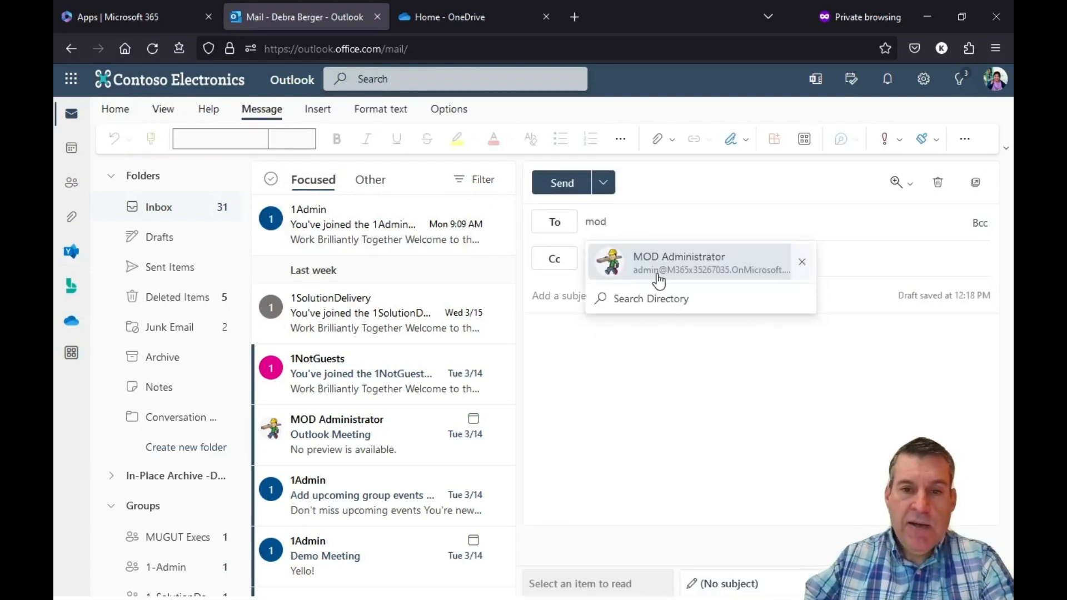
pyautogui.click(659, 277)
pyautogui.write('adele')
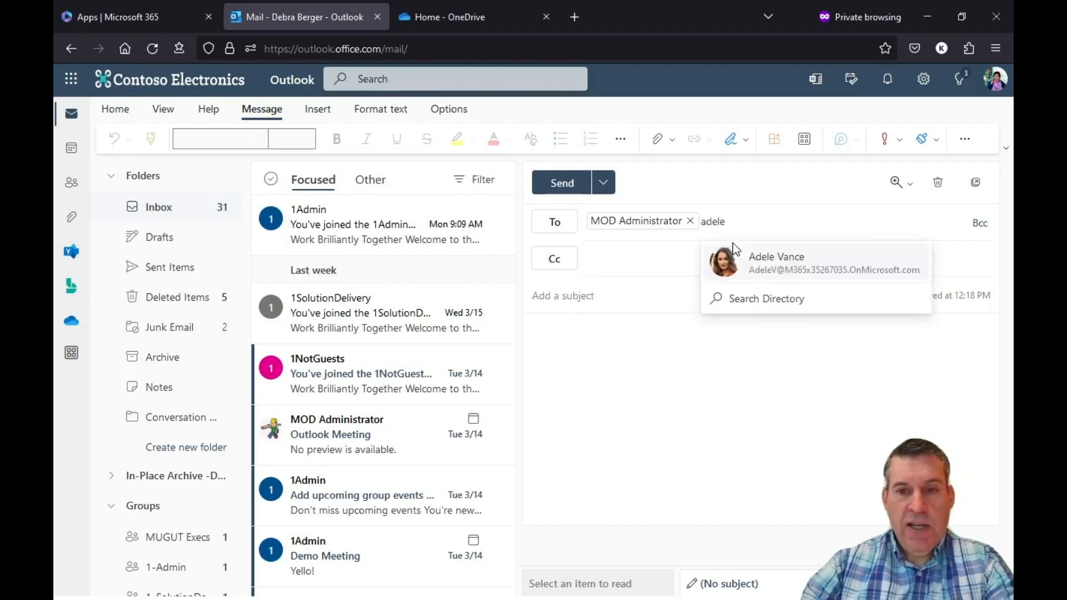
pyautogui.click(789, 272)
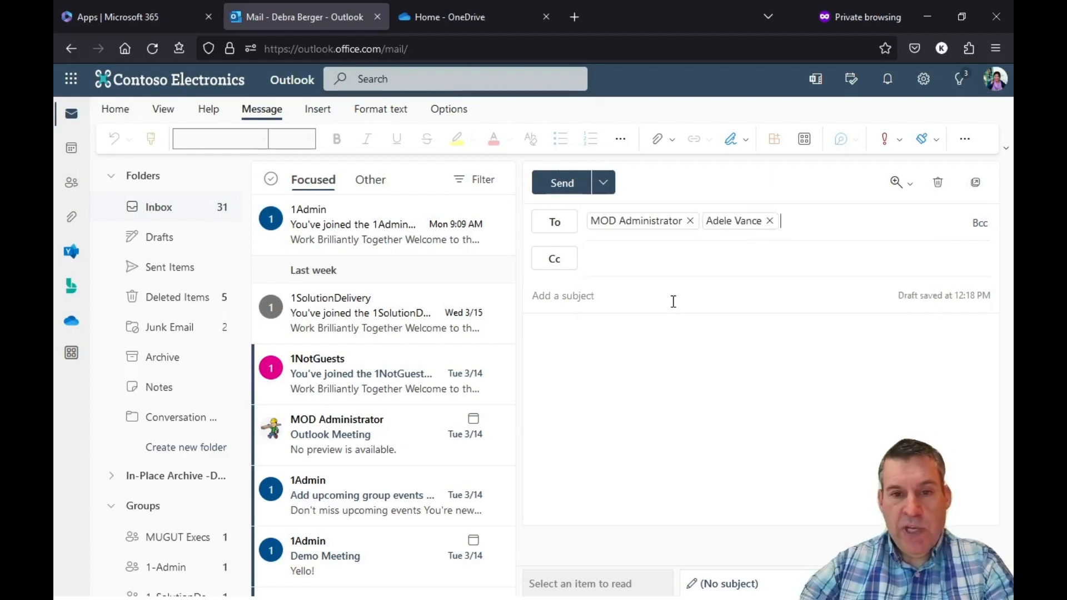
pyautogui.write('Birth')
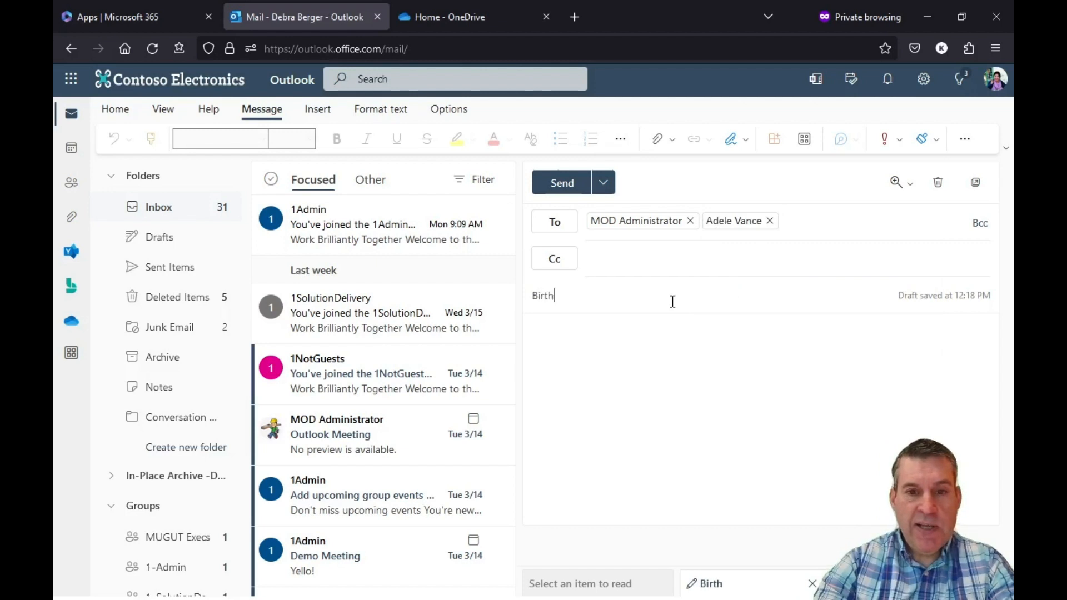
pyautogui.write('day Lunch Planning')
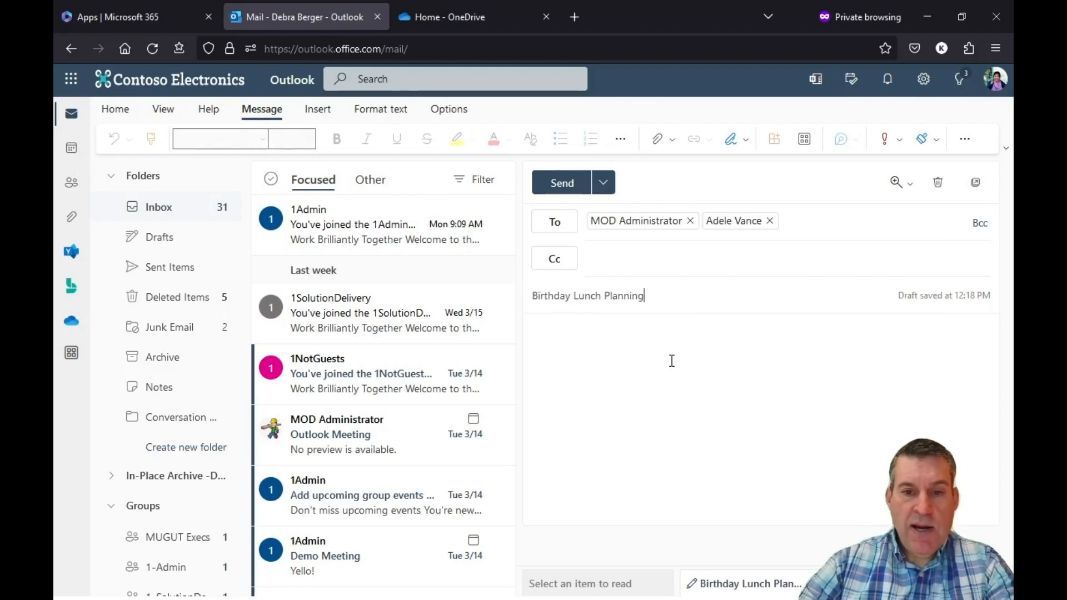
# Insert a Loop task list component in the message body and title it "Birthday Lunch".
pyautogui.click(671, 360)
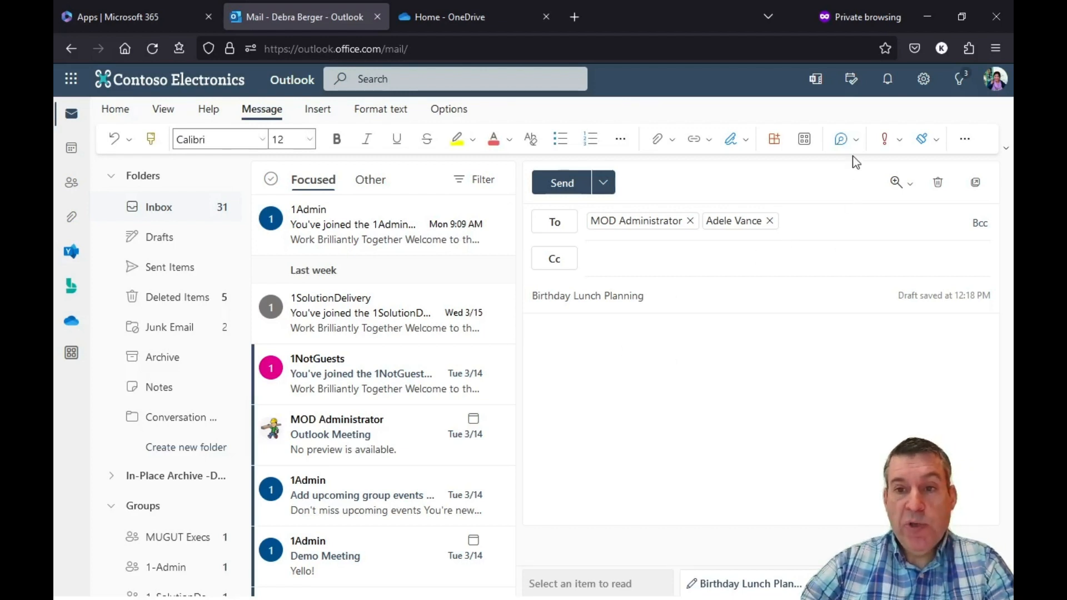
pyautogui.click(856, 140)
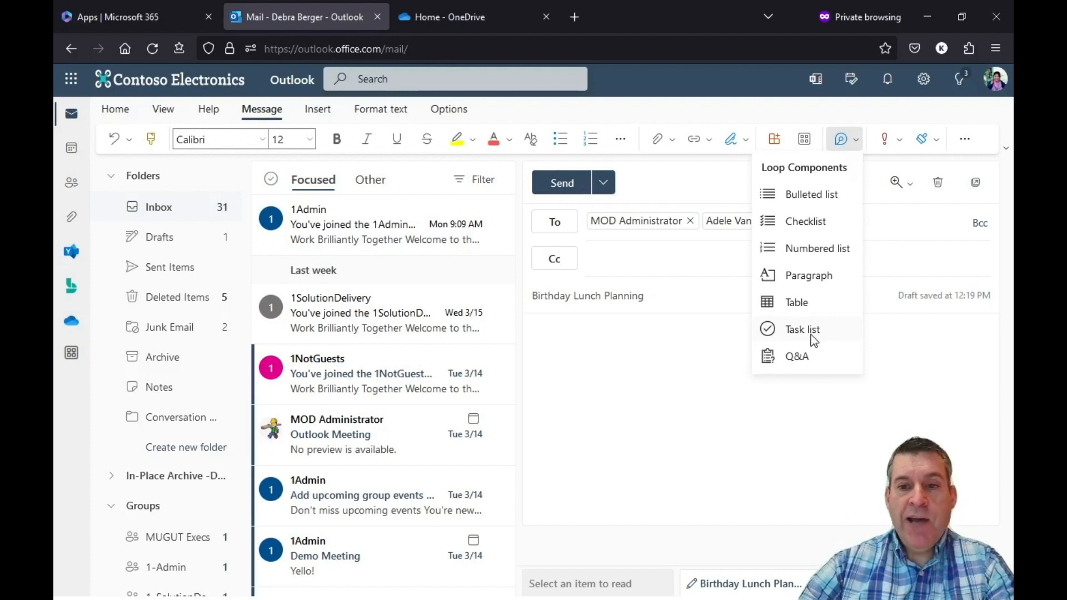
pyautogui.click(811, 335)
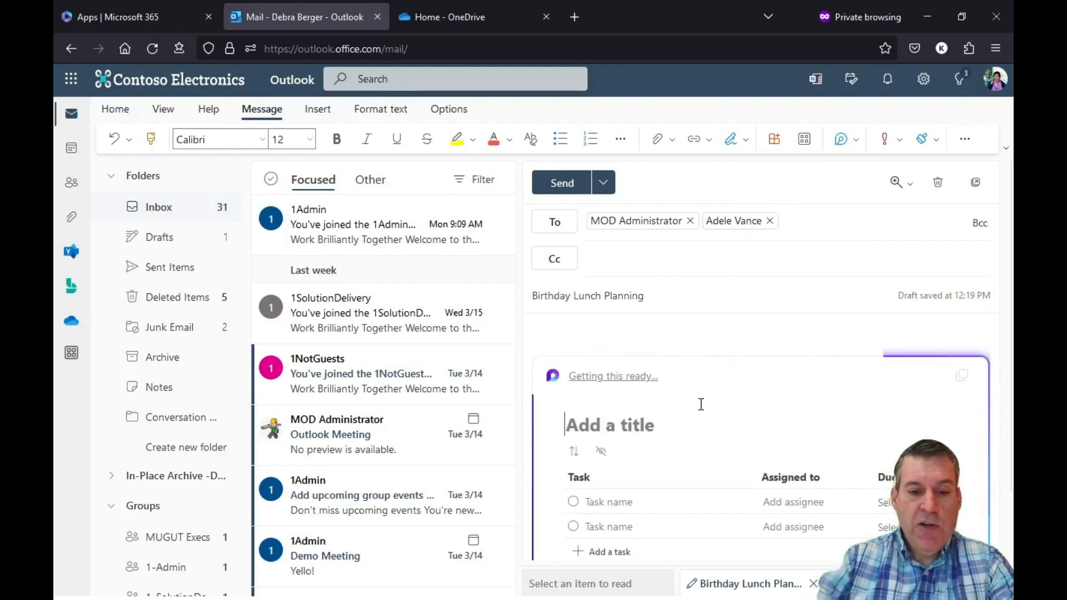
pyautogui.write('Birht')
pyautogui.press('BackSpace')
pyautogui.press('BackSpace')
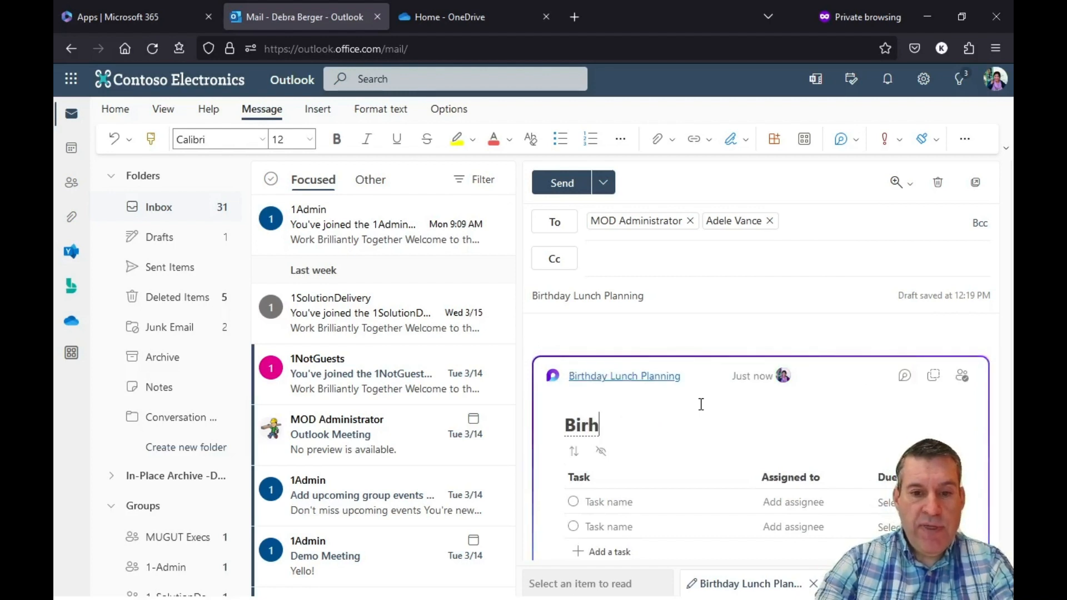
pyautogui.write('thday L')
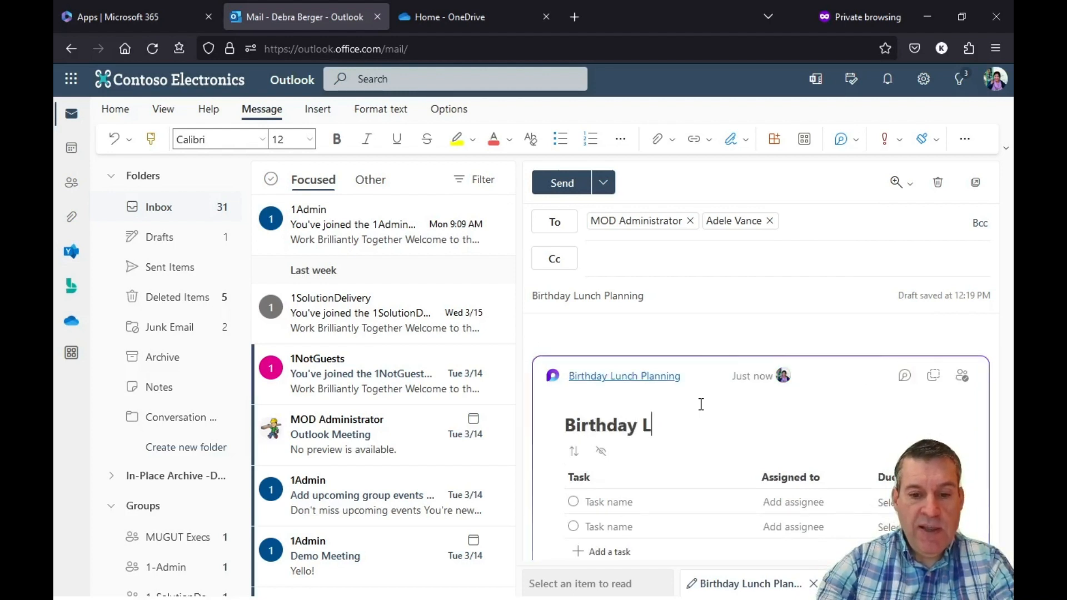
pyautogui.write('unch')
# Enter "Get food!" as the first task in the list and assign it to MOD Administrator.
pyautogui.scroll(-2, 711, 411)
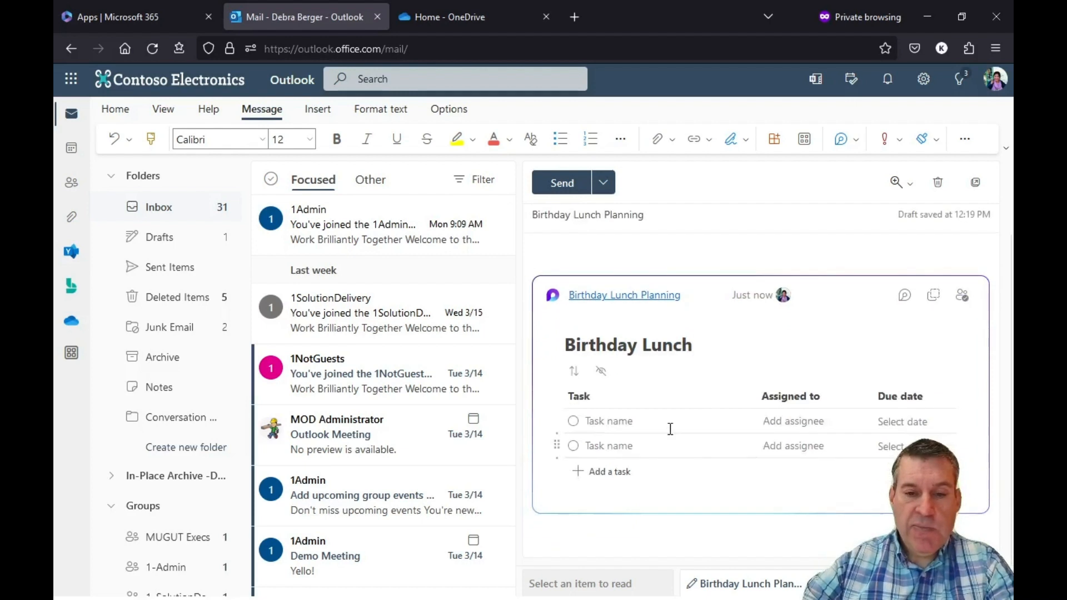
pyautogui.click(670, 424)
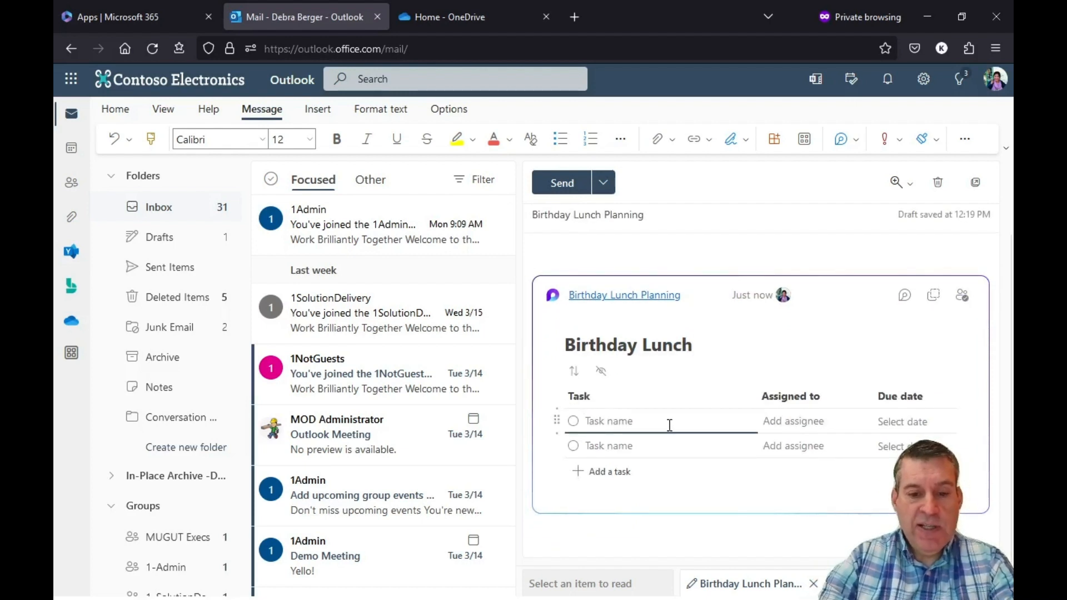
pyautogui.write('Get food!')
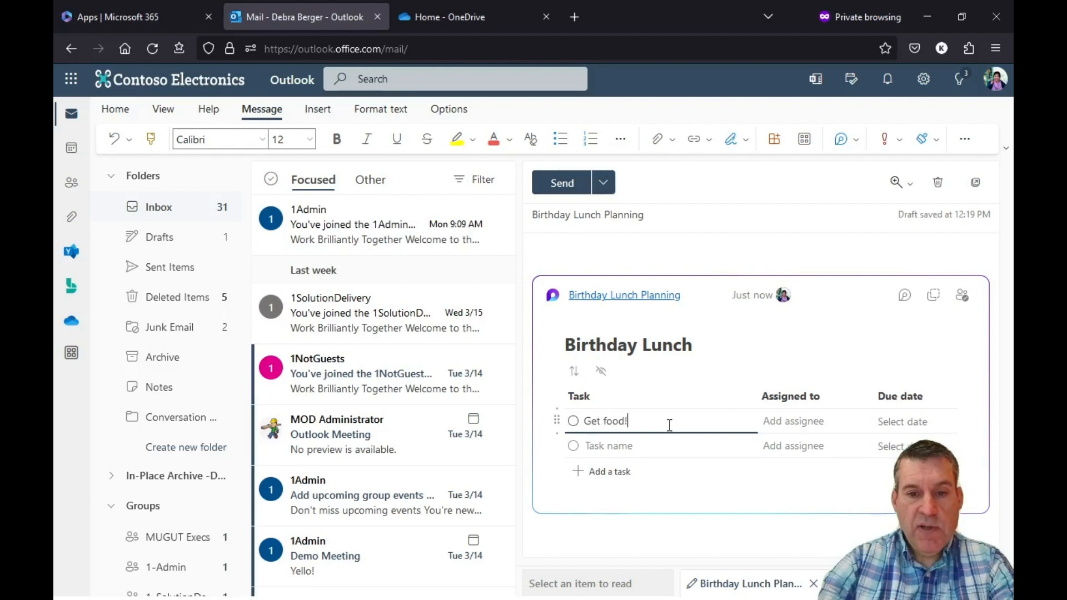
pyautogui.press('Tab')
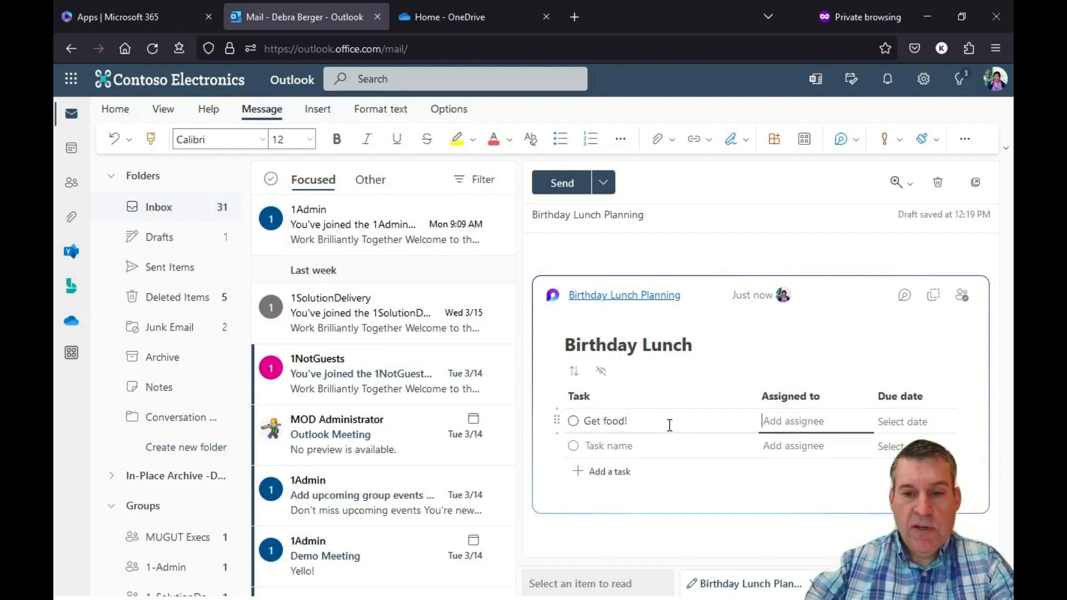
pyautogui.write('@mod')
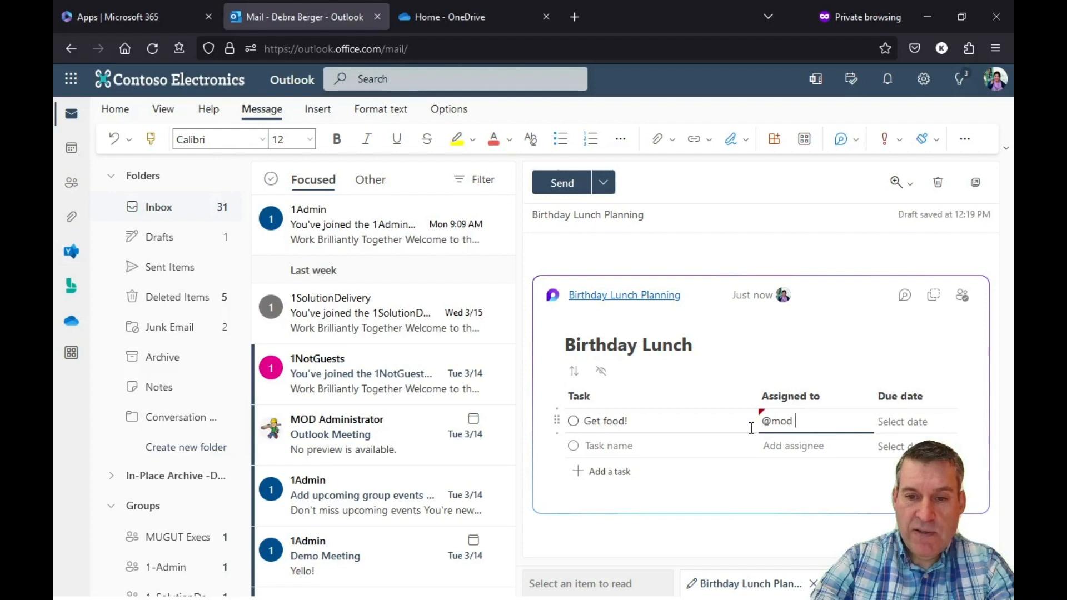
pyautogui.press('BackSpace')
pyautogui.press('BackSpace')
pyautogui.write('@mod')
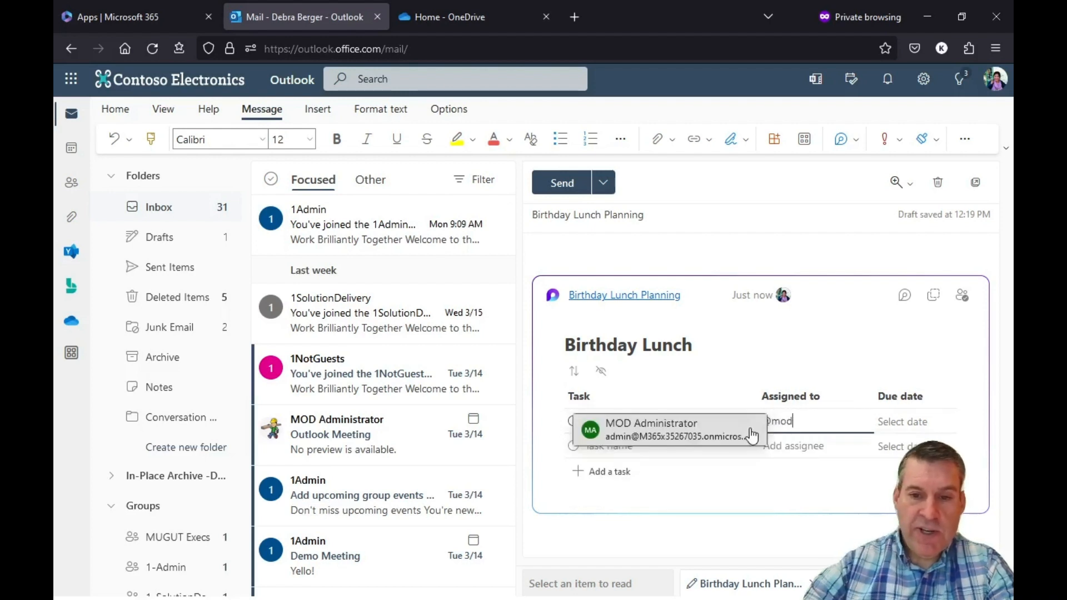
pyautogui.click(751, 435)
# Enter "Get Location!" as the second task in the list.
pyautogui.click(639, 462)
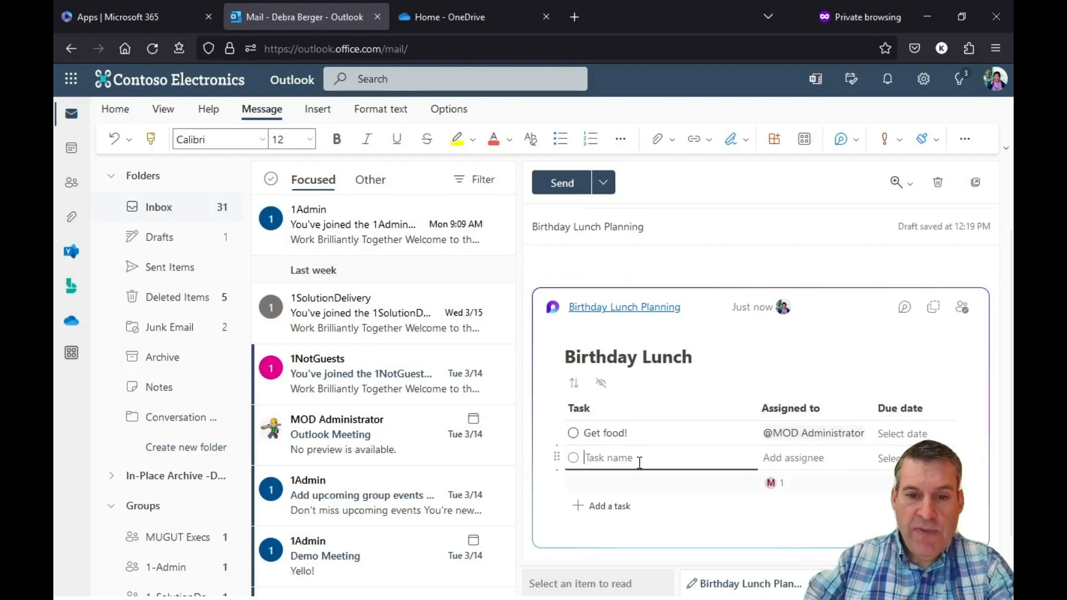
pyautogui.write('Get')
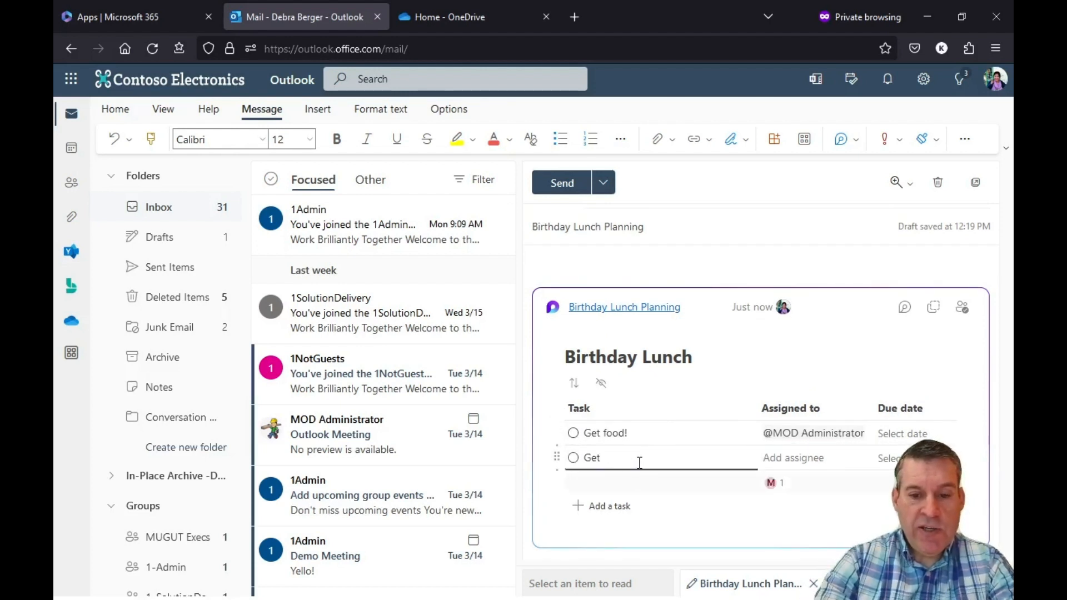
pyautogui.write(' Location!')
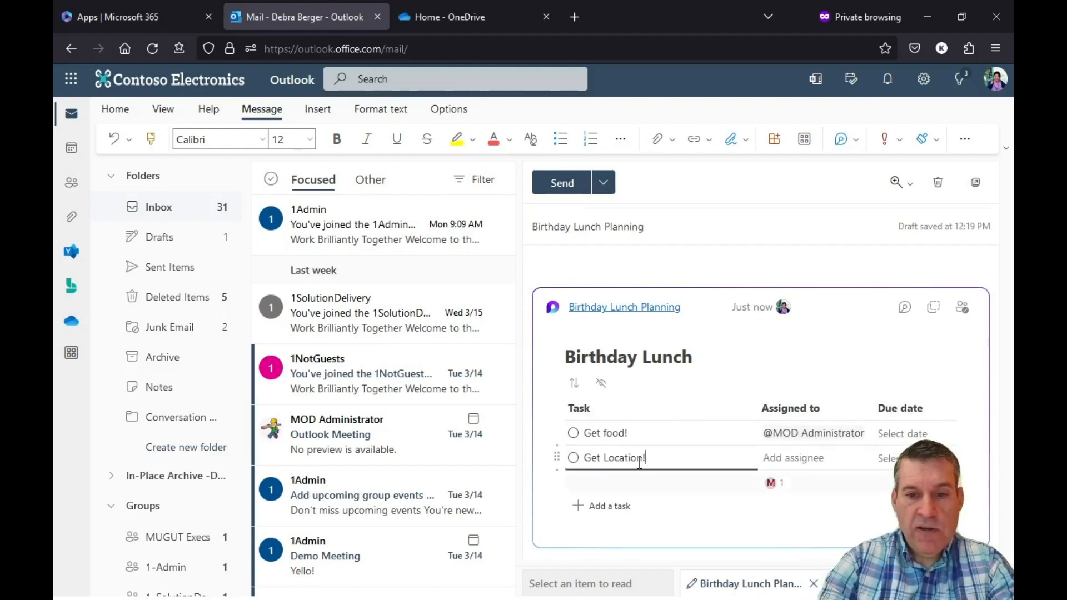
pyautogui.press('Tab')
pyautogui.write('@ad')
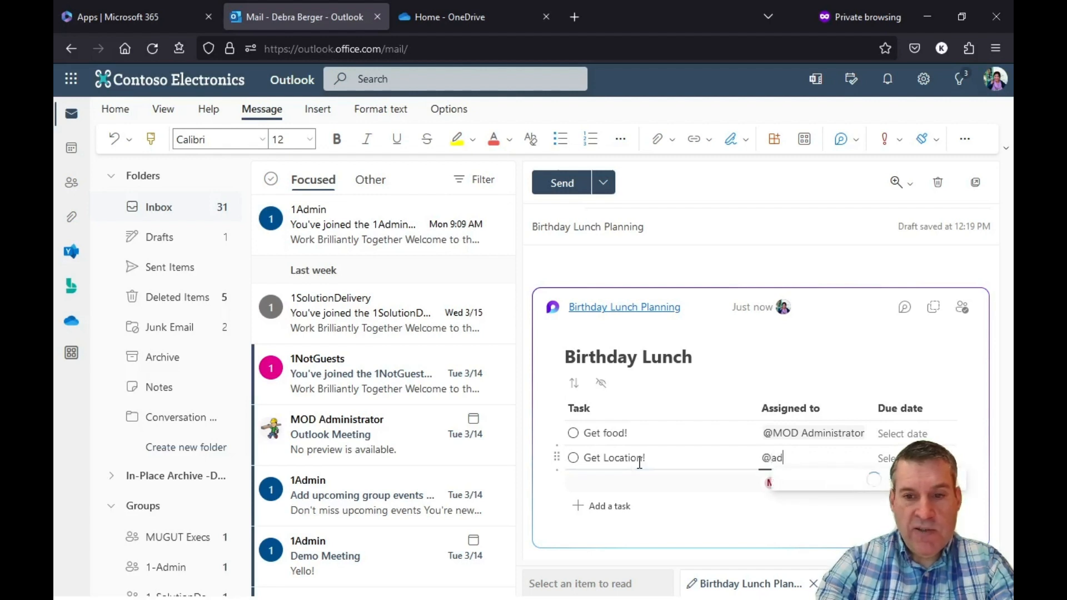
pyautogui.write('ele')
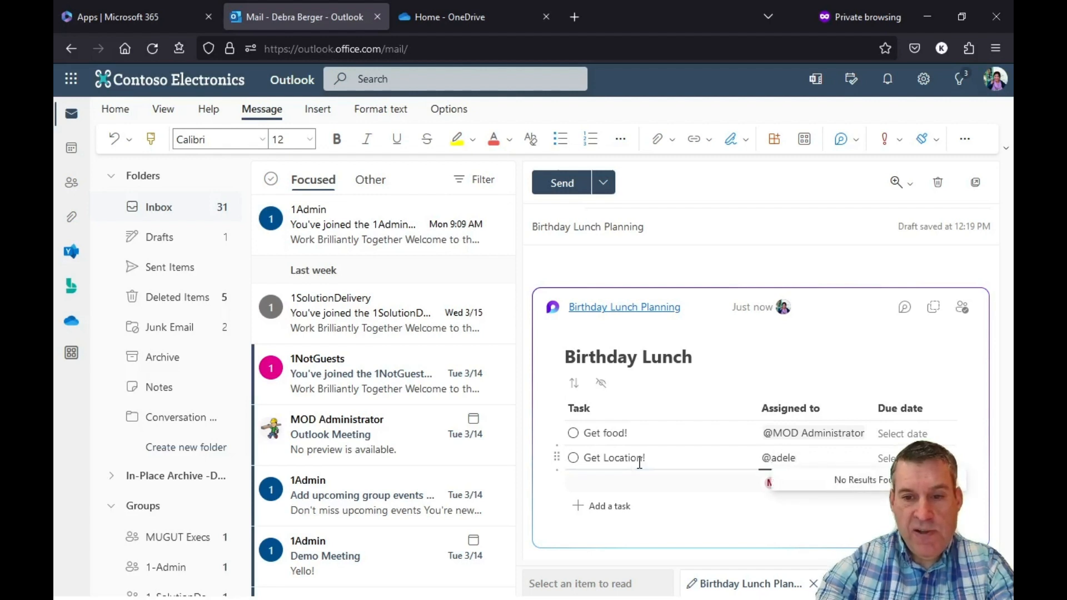
pyautogui.press('BackSpace')
pyautogui.press('BackSpace')
pyautogui.press('BackSpace')
pyautogui.press('BackSpace')
pyautogui.press('BackSpace')
pyautogui.press('BackSpace')
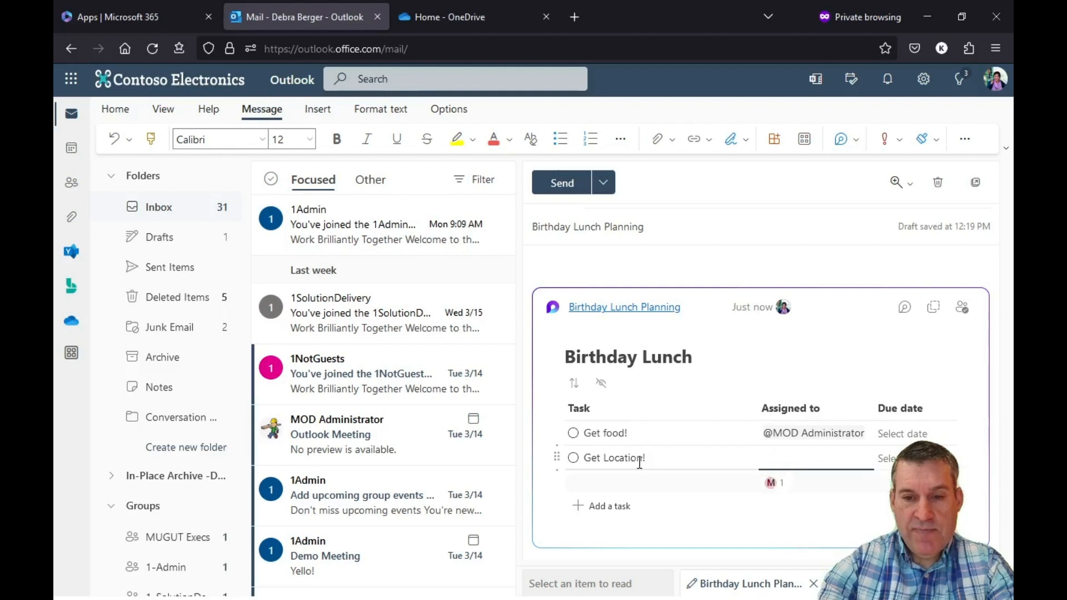
# Assign the "Get Location!" task to the email's second recipient by mentioning their full name.
pyautogui.write('@adele ')
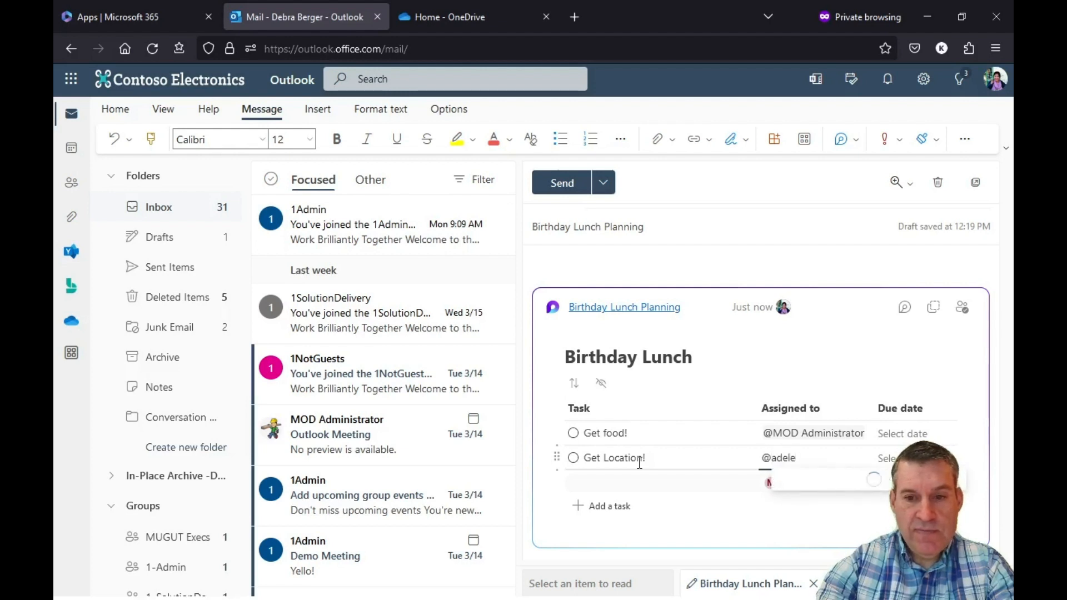
pyautogui.write('van')
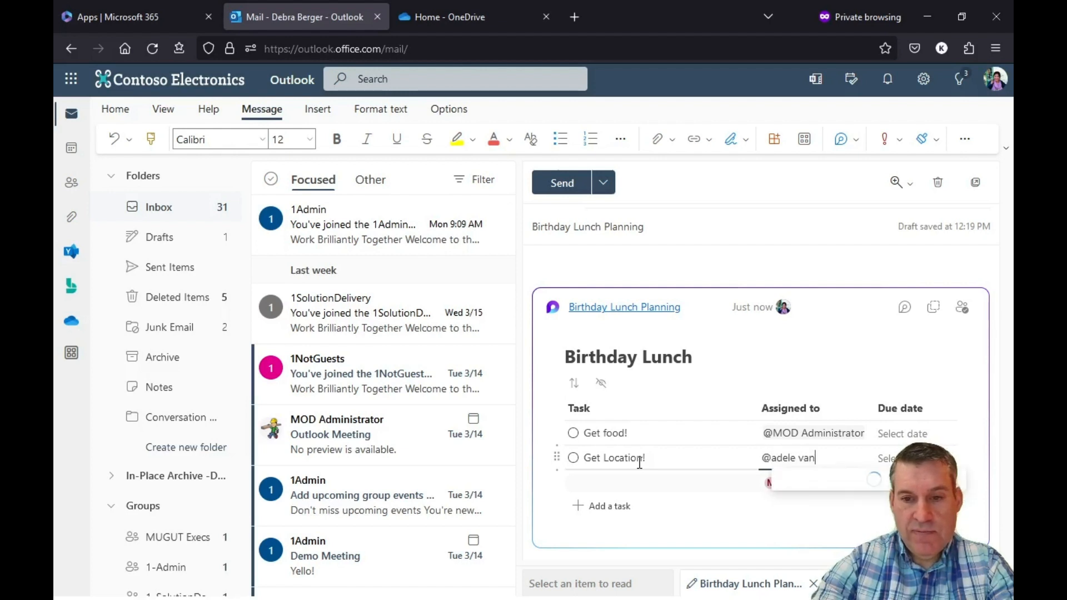
pyautogui.click(833, 484)
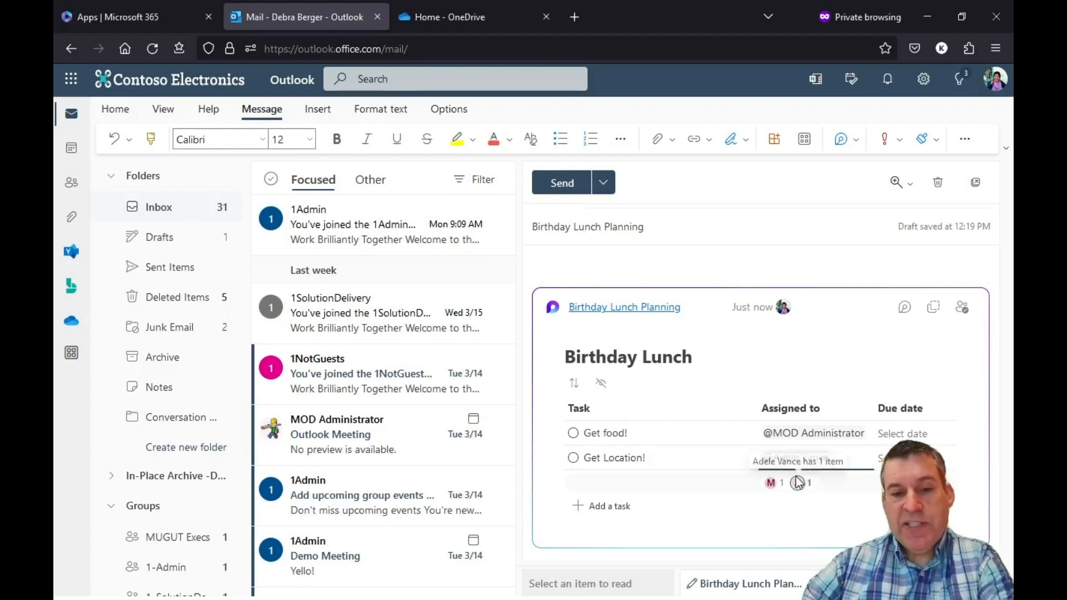
# Insert a Loop paragraph component below the task list, titled "Lunch Invite" with the text "What should we say?".
pyautogui.scroll(-1, 692, 518)
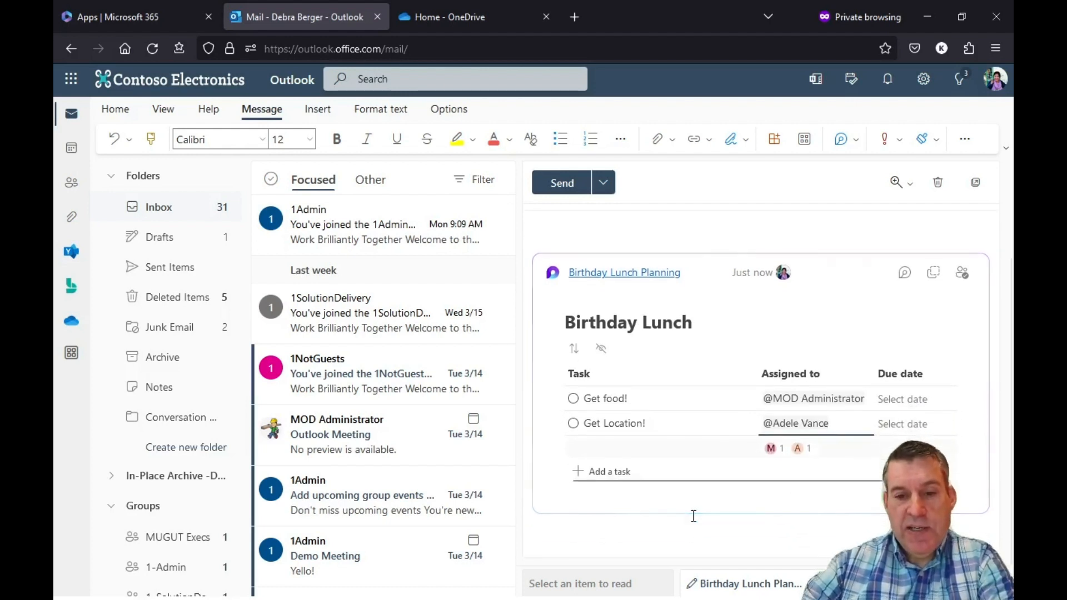
pyautogui.click(601, 533)
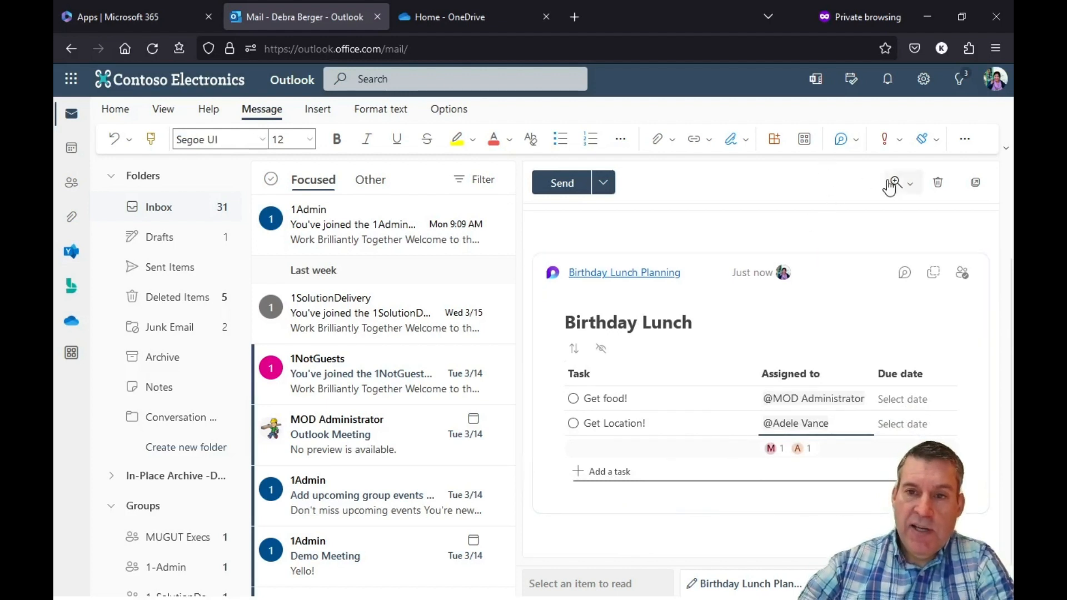
pyautogui.click(845, 144)
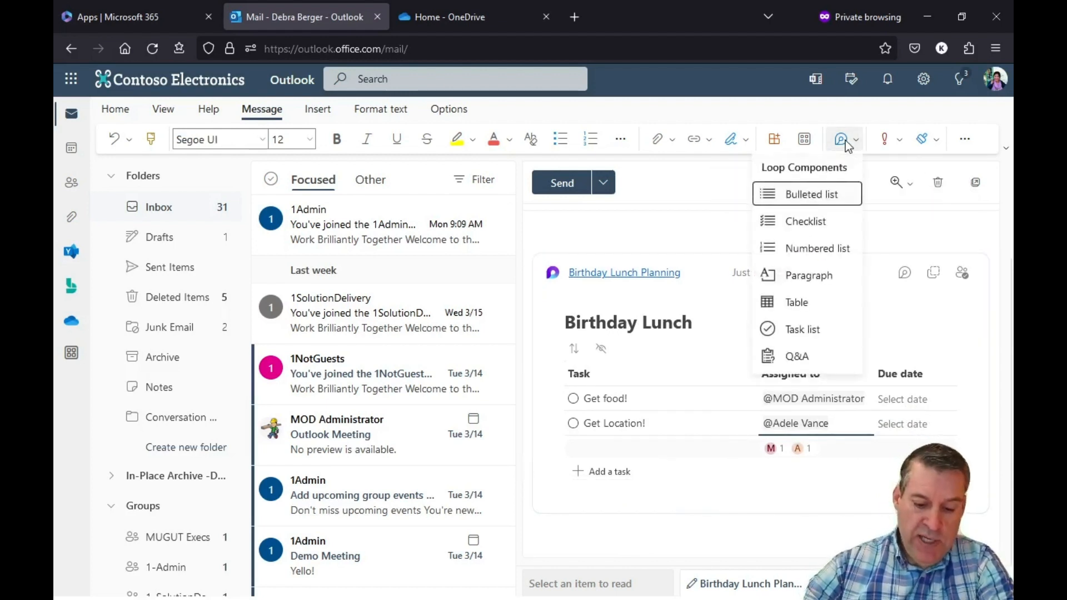
pyautogui.click(808, 276)
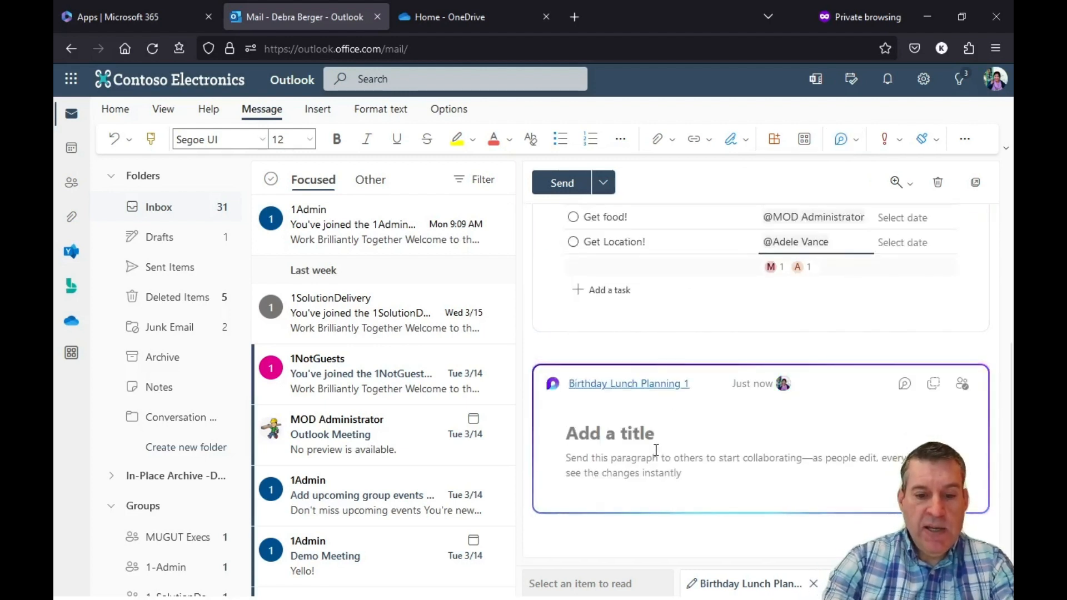
pyautogui.write('Lunch Invite')
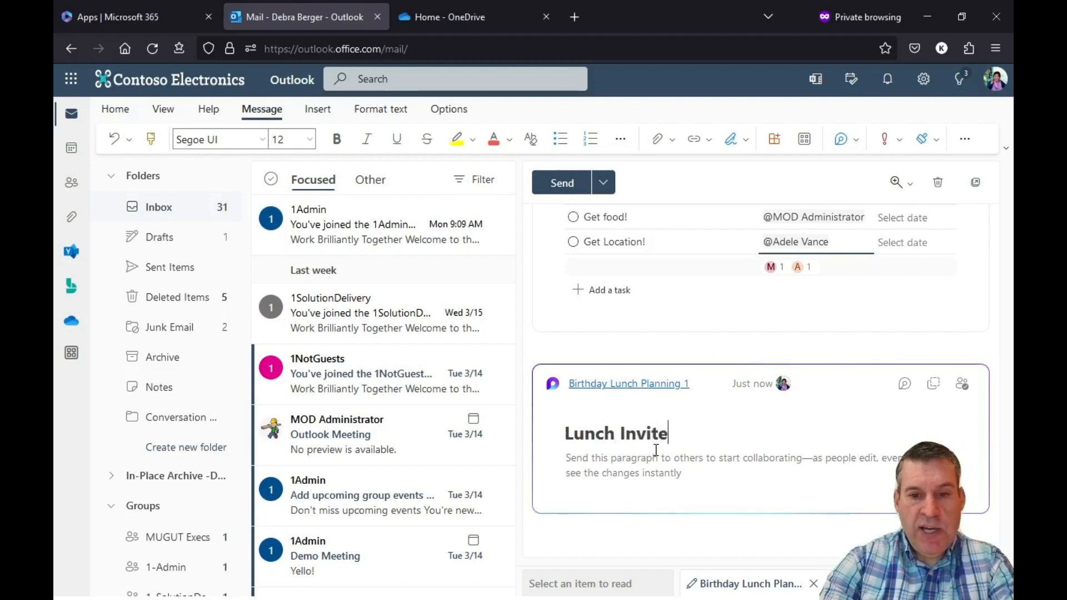
pyautogui.press('Return')
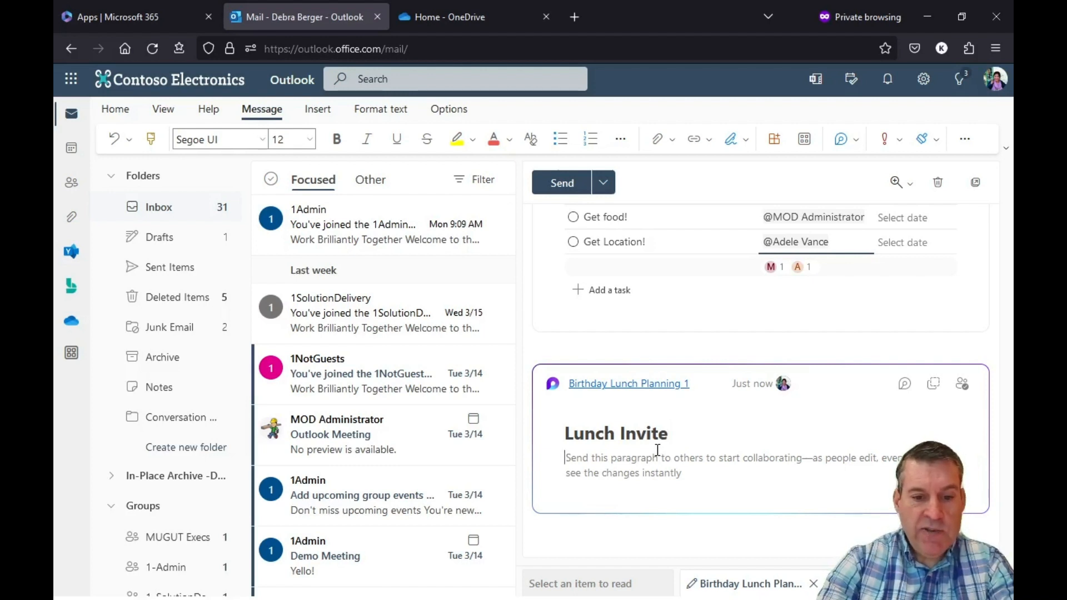
pyautogui.write('What should we say?')
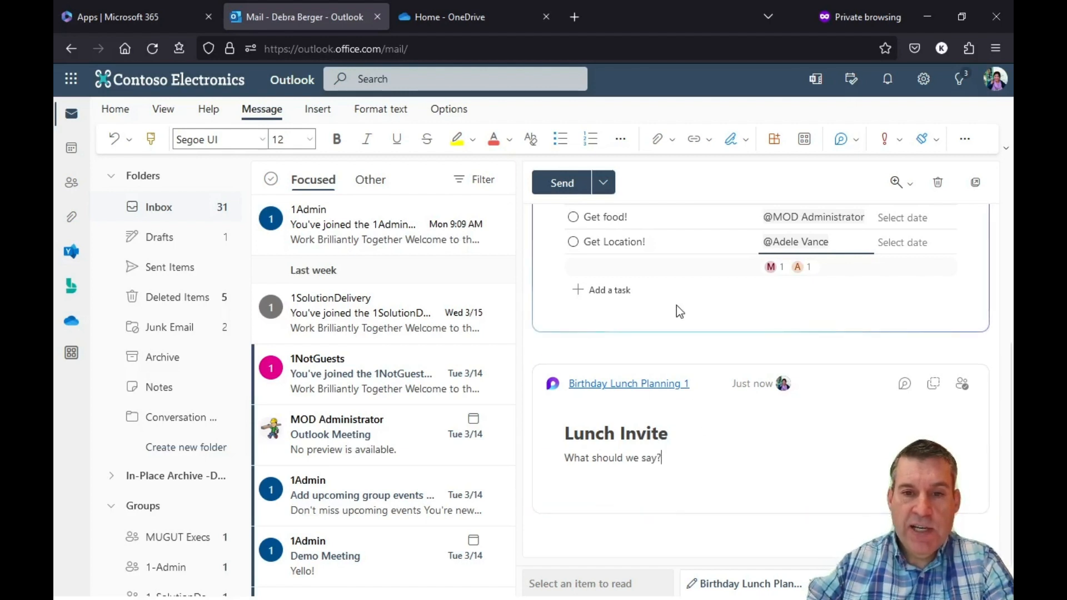
# Send the birthday lunch planning email with its two Loop components.
pyautogui.scroll(3, 676, 305)
pyautogui.click(562, 184)
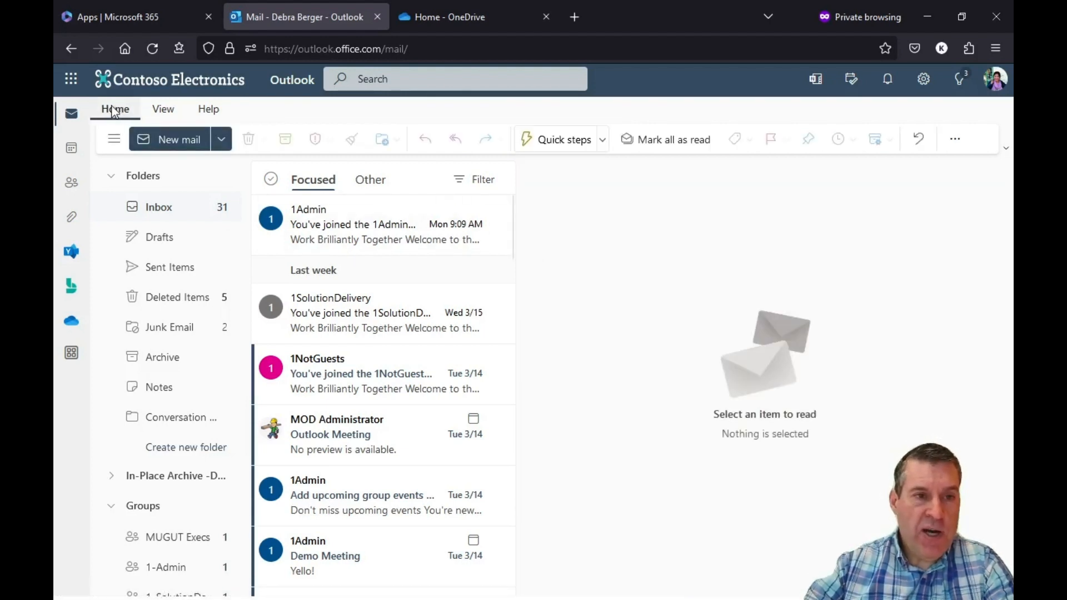
# In OneDrive, open "Birthday Lunch Planning 1.fluid" from the Attachments folder and append "I don't know...." to its paragraph.
pyautogui.click(435, 13)
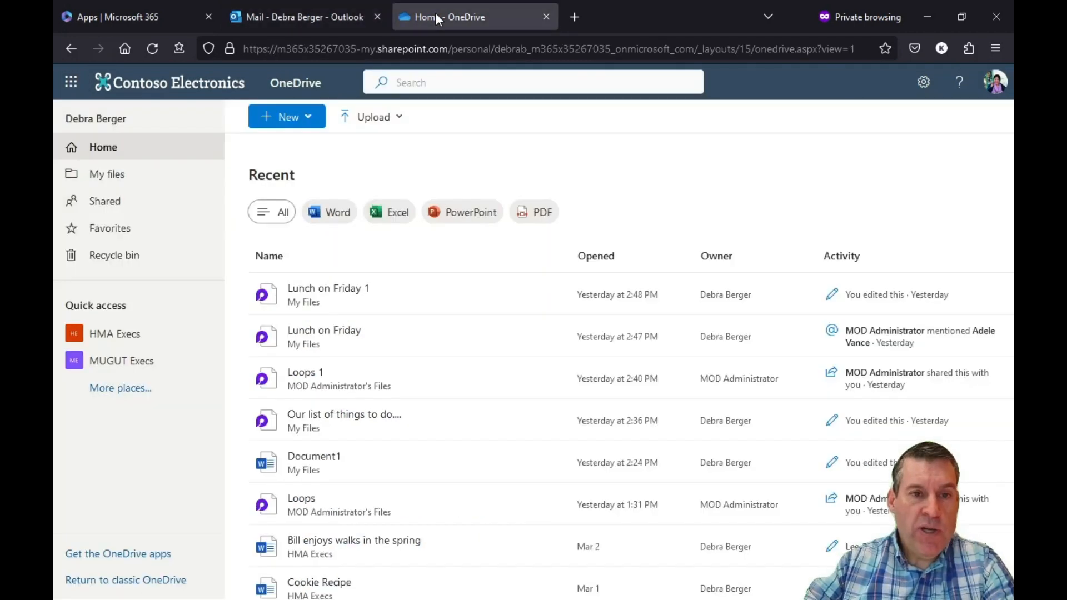
pyautogui.click(133, 174)
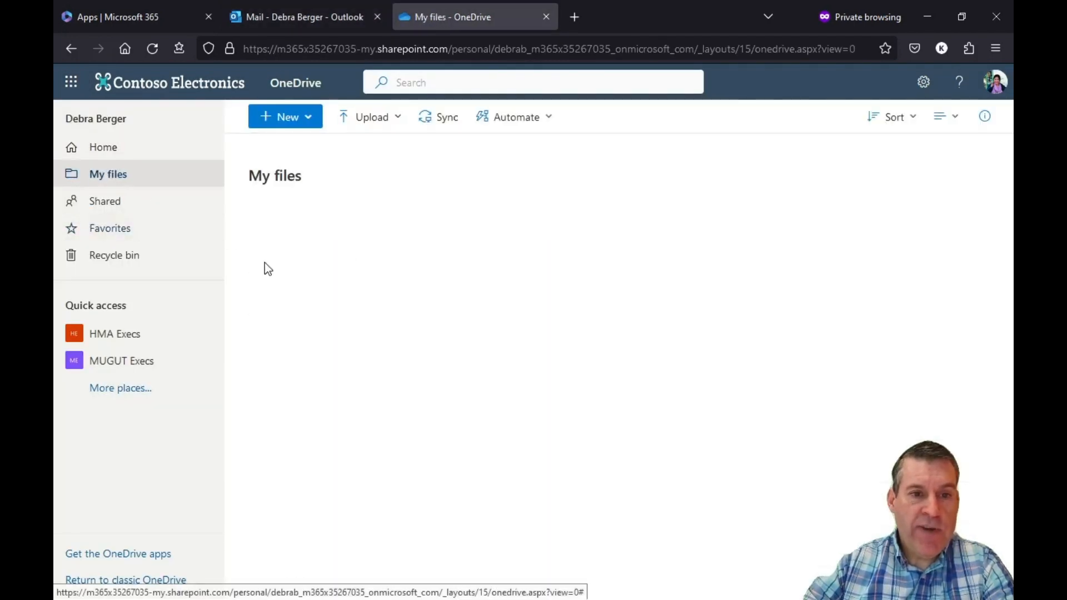
pyautogui.click(374, 253)
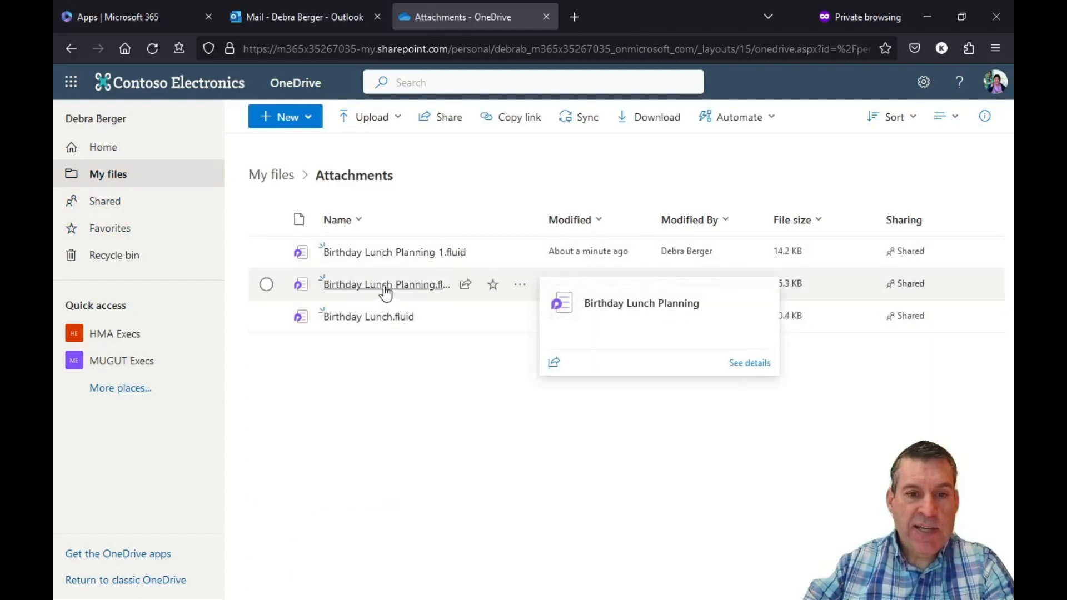
pyautogui.click(391, 255)
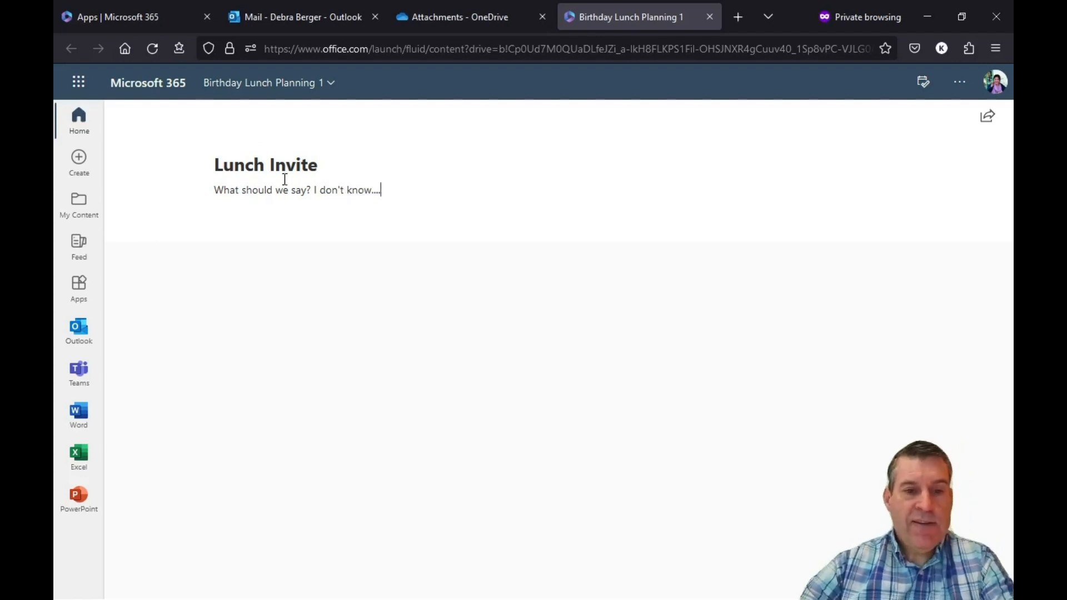
# Switch to the MOD Administrator's Outlook mailbox, open the "Birthday Lunch Planning" email and check its Lunch Invite component.
pyautogui.hotkey('alt', 'Tab')
pyautogui.hotkey('alt', 'Tab')
pyautogui.hotkey('alt', 'Tab')
pyautogui.hotkey('alt', 'Tab')
pyautogui.hotkey('alt', 'Tab')
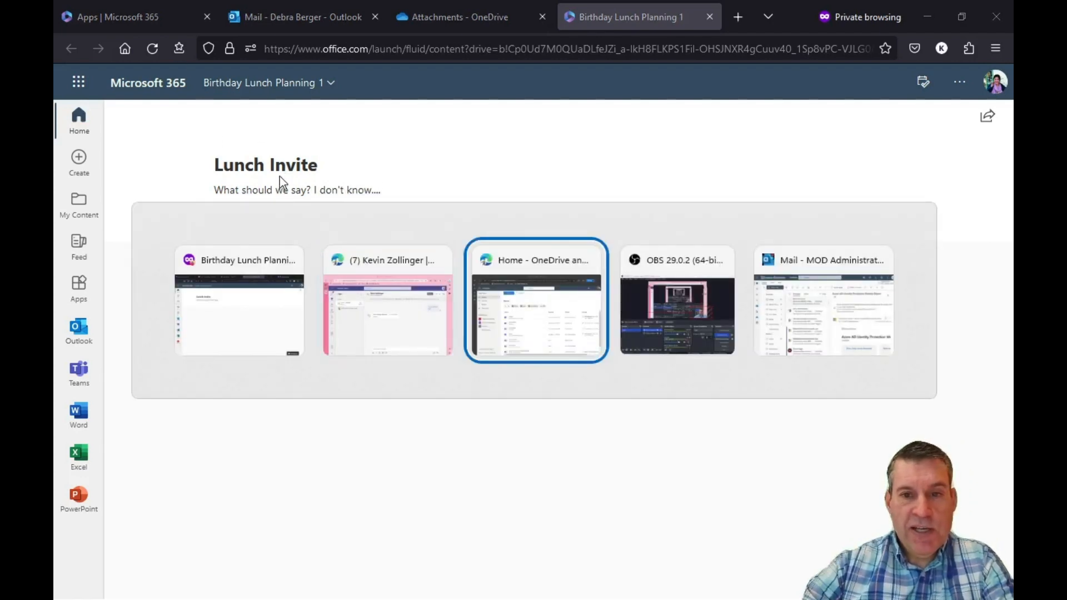
pyautogui.hotkey('alt', 'Tab')
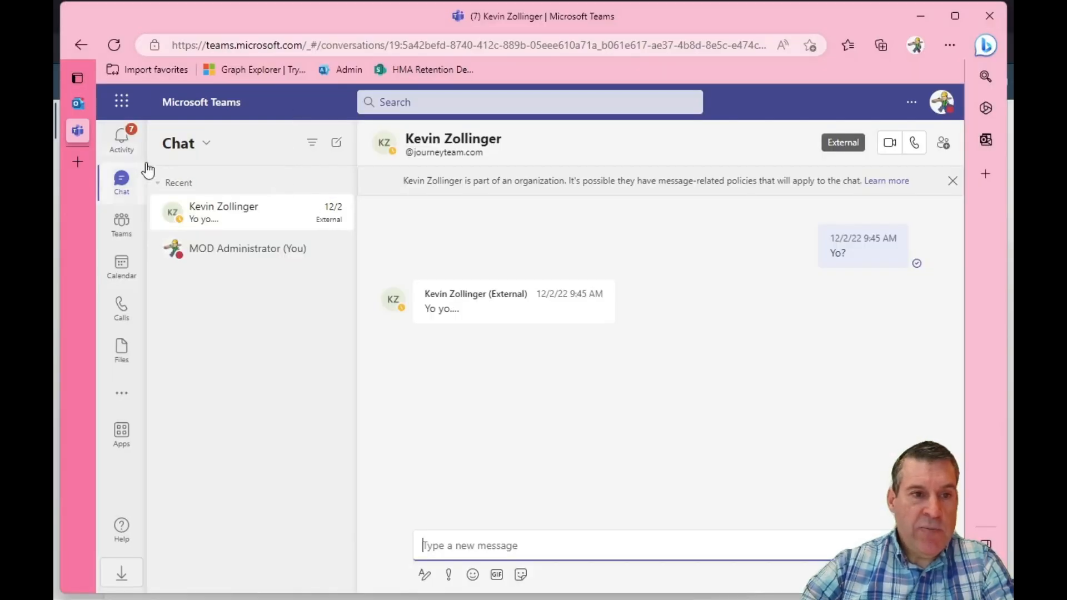
pyautogui.click(79, 102)
pyautogui.click(382, 265)
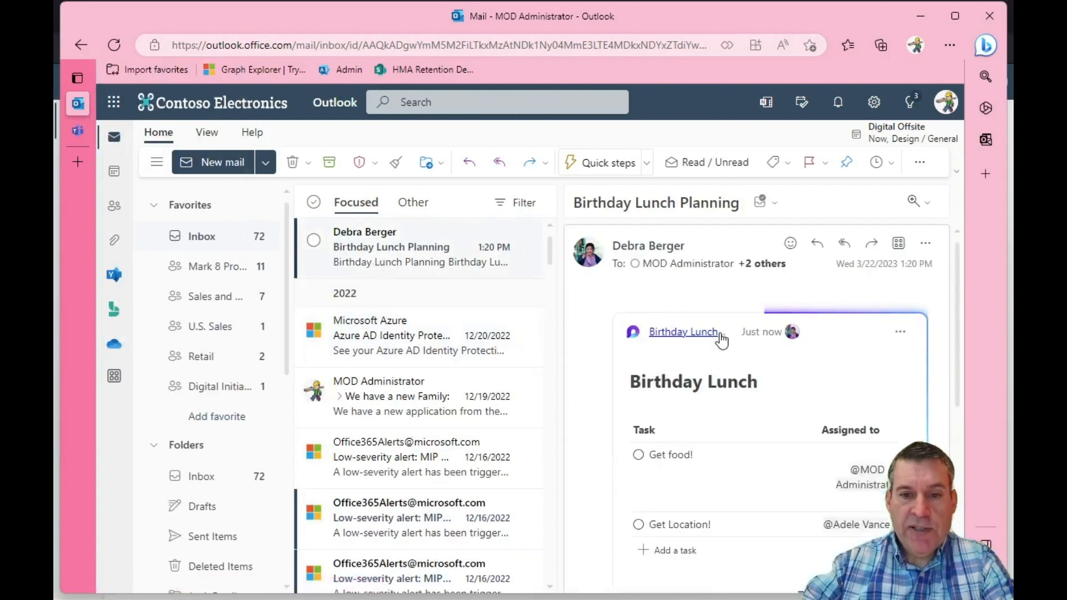
pyautogui.scroll(-4, 711, 355)
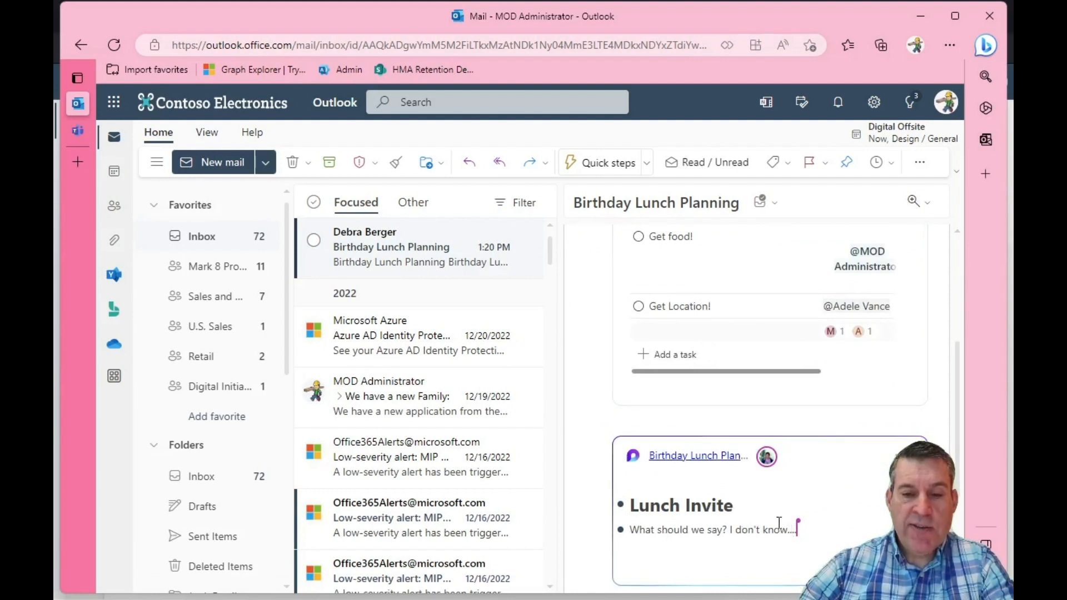
# Add "Get a band?" as a third task in the email's Birthday Lunch task list.
pyautogui.scroll(1, 731, 469)
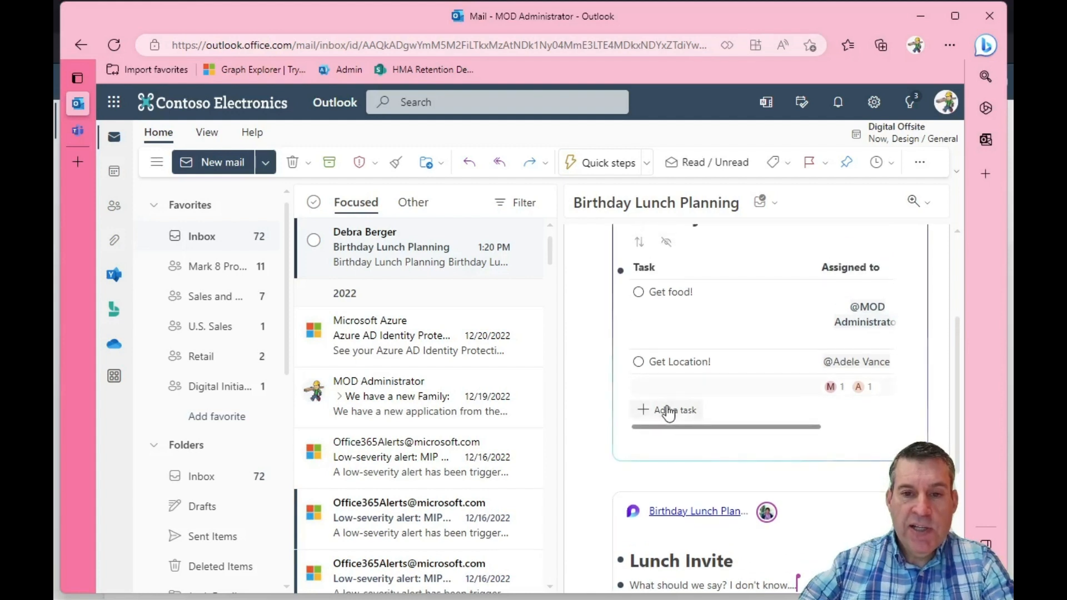
pyautogui.click(668, 412)
pyautogui.write('Get a banf')
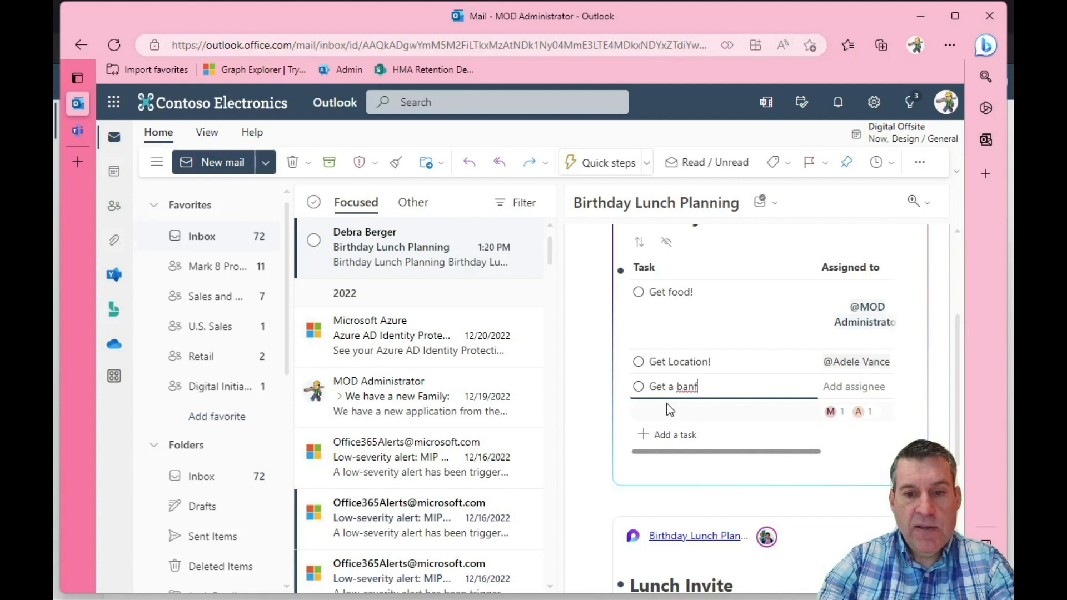
pyautogui.press('BackSpace')
pyautogui.write('d?')
pyautogui.press('Tab')
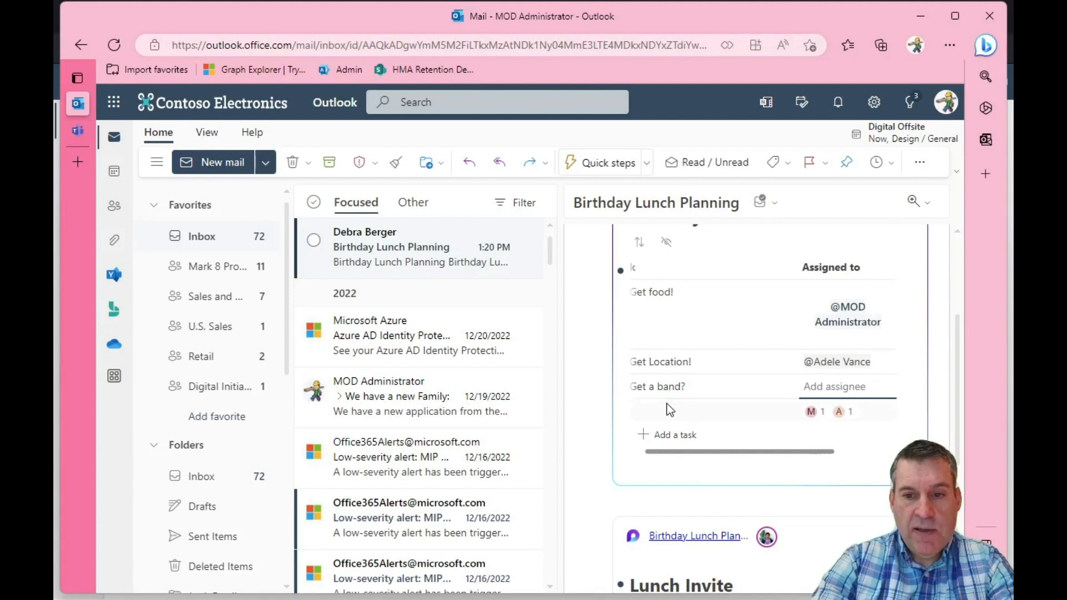
# Assign the "Get a band?" task to the email's sender by mentioning their name.
pyautogui.write('@deb')
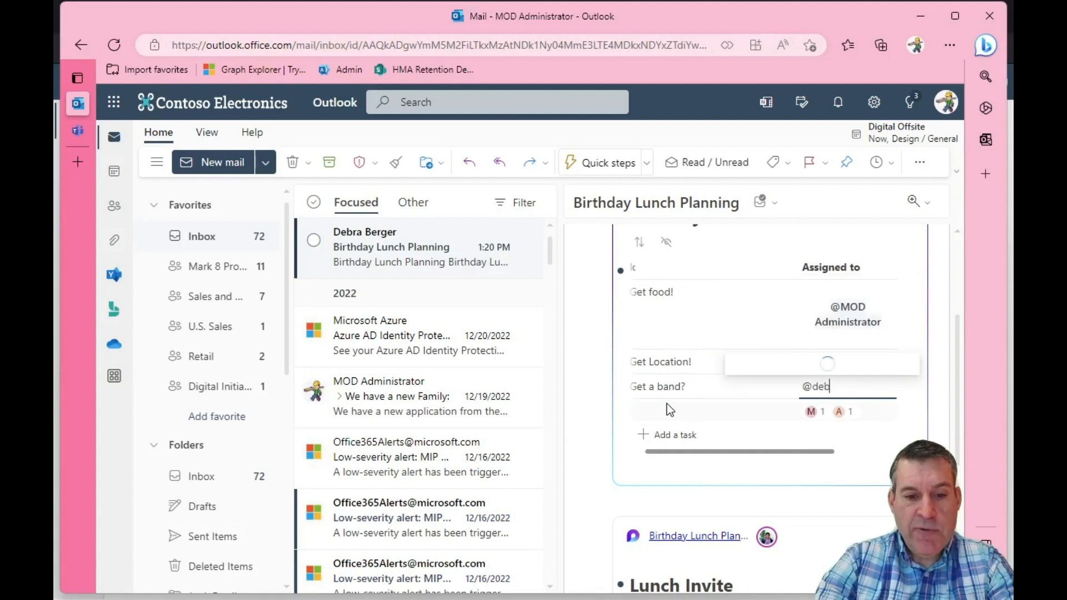
pyautogui.write('ra')
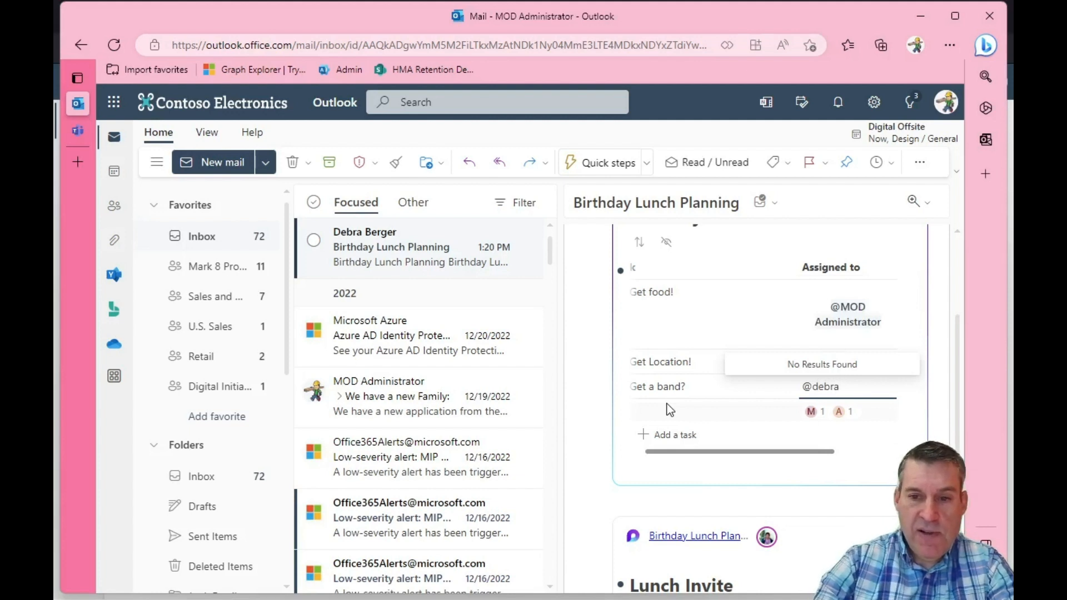
pyautogui.write(' b')
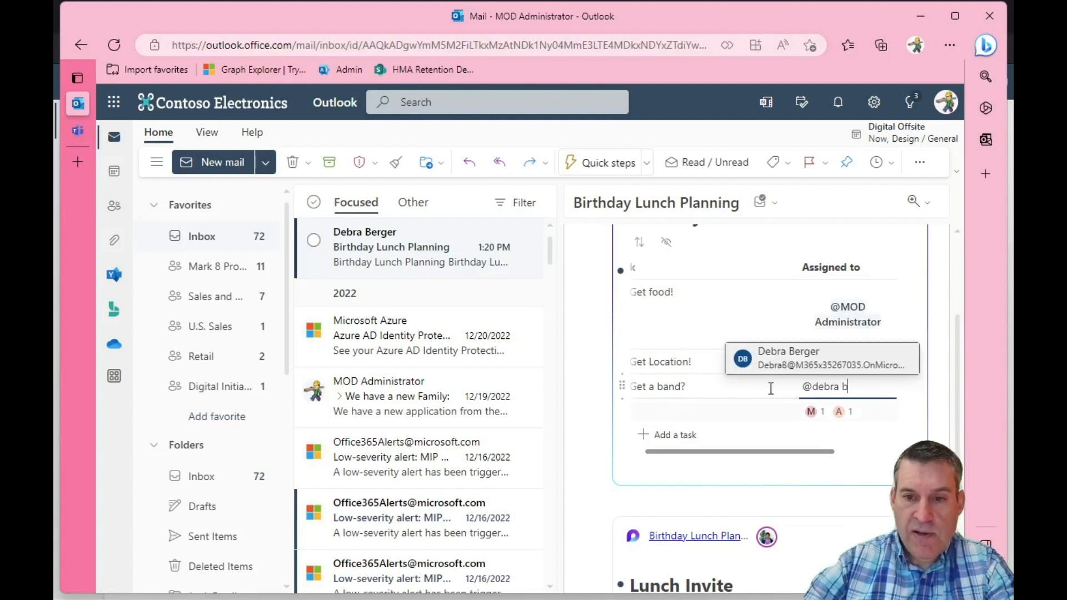
pyautogui.press('Return')
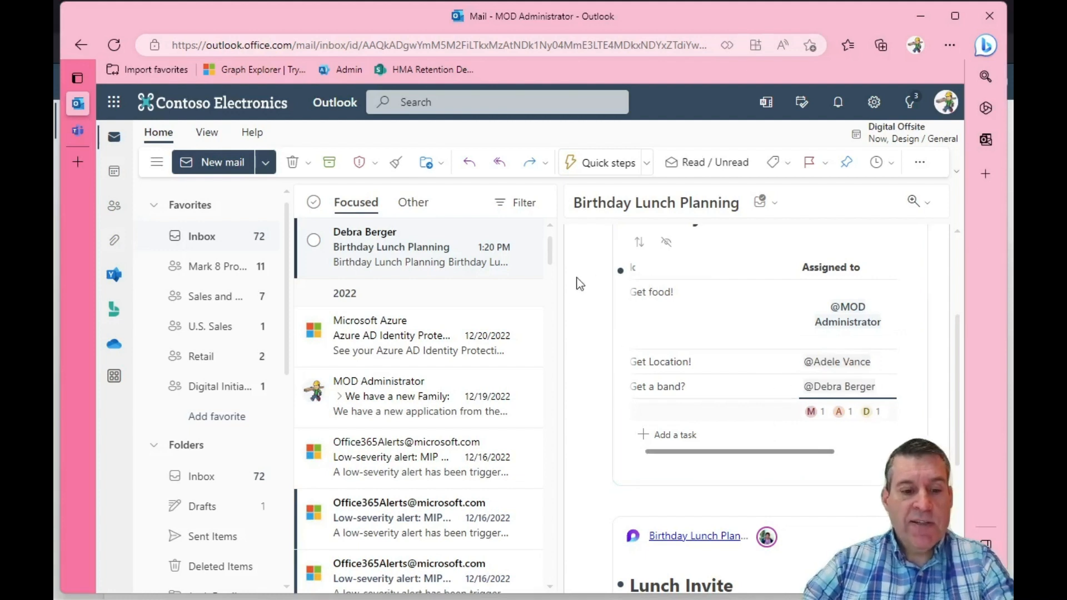
# Open the "Birthday Lunch Planning" email in the second recipient's Outlook mailbox and examine the task list and Lunch Invite components for synced edits.
pyautogui.moveTo(574, 595)
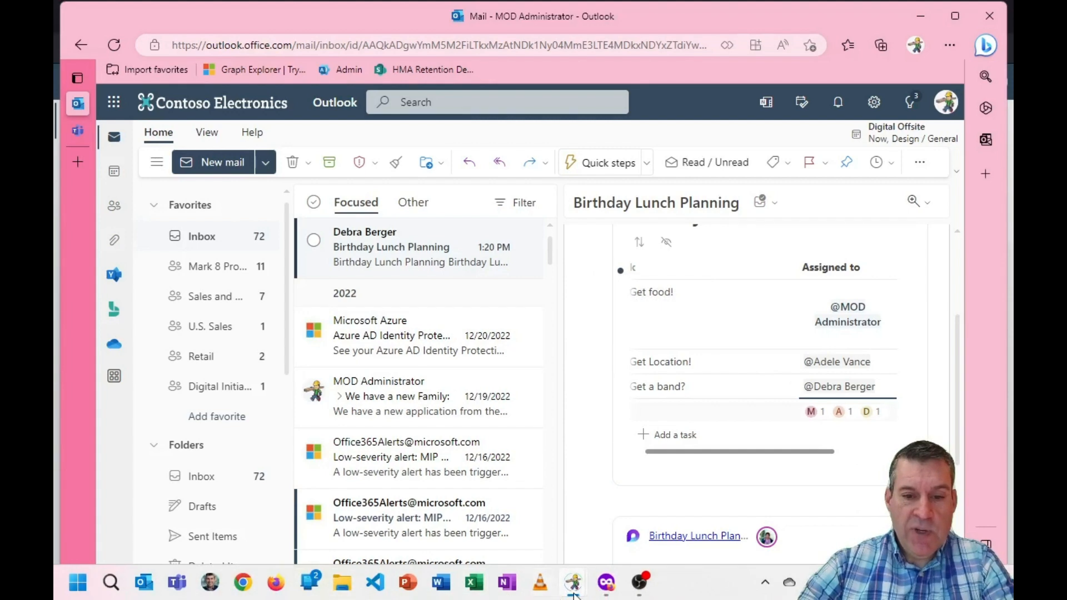
pyautogui.click(618, 495)
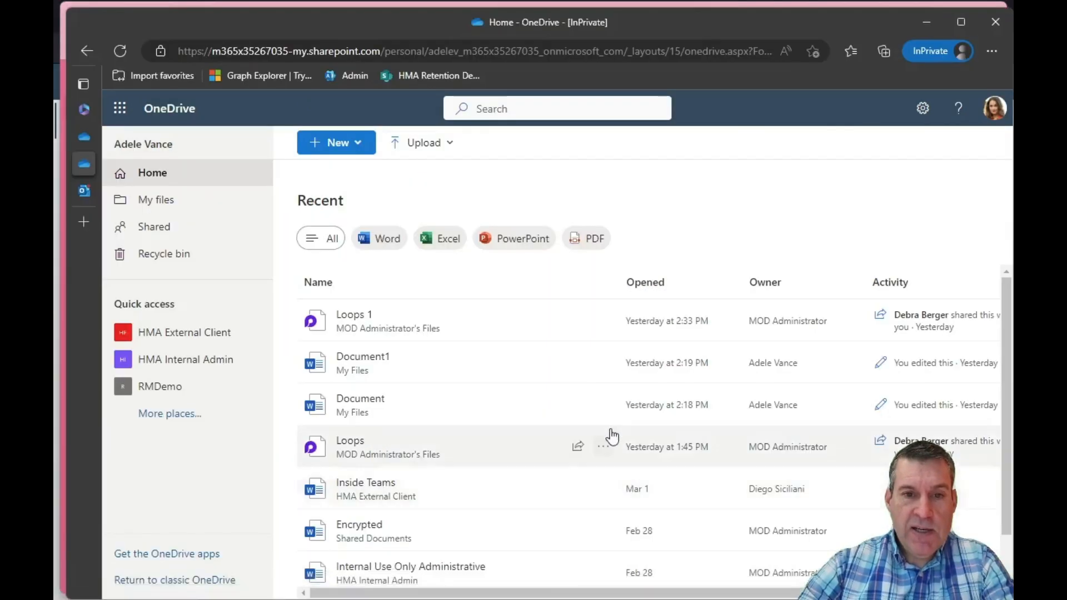
pyautogui.moveTo(89, 114)
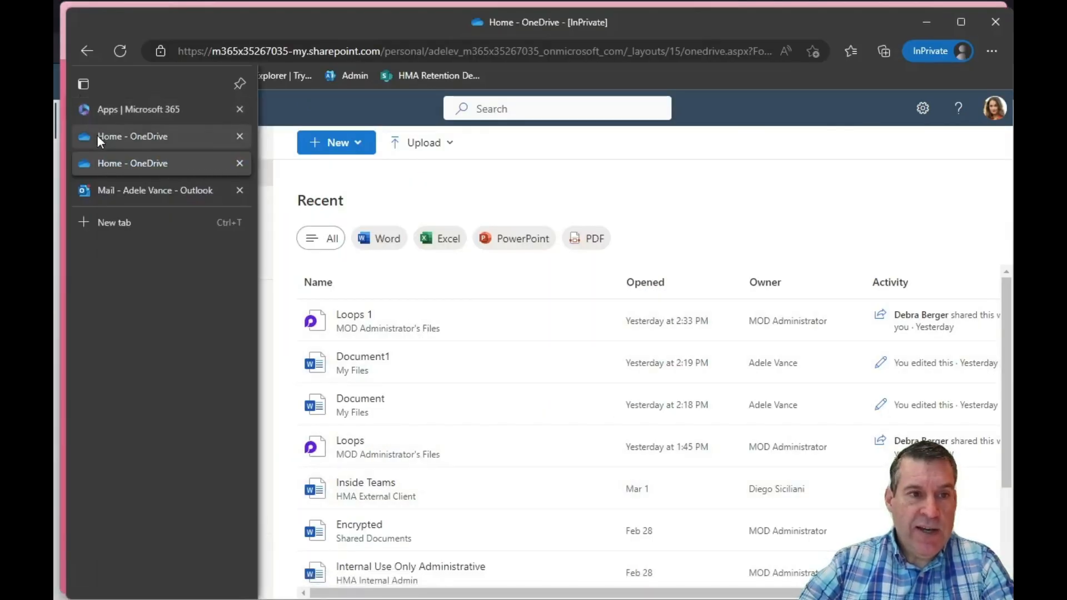
pyautogui.click(98, 138)
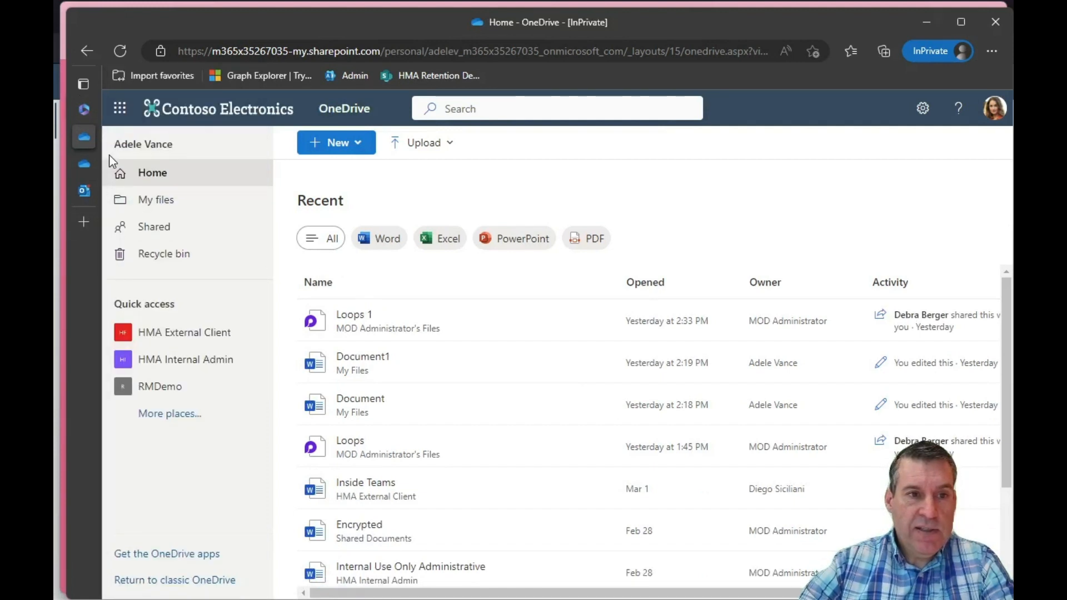
pyautogui.click(84, 193)
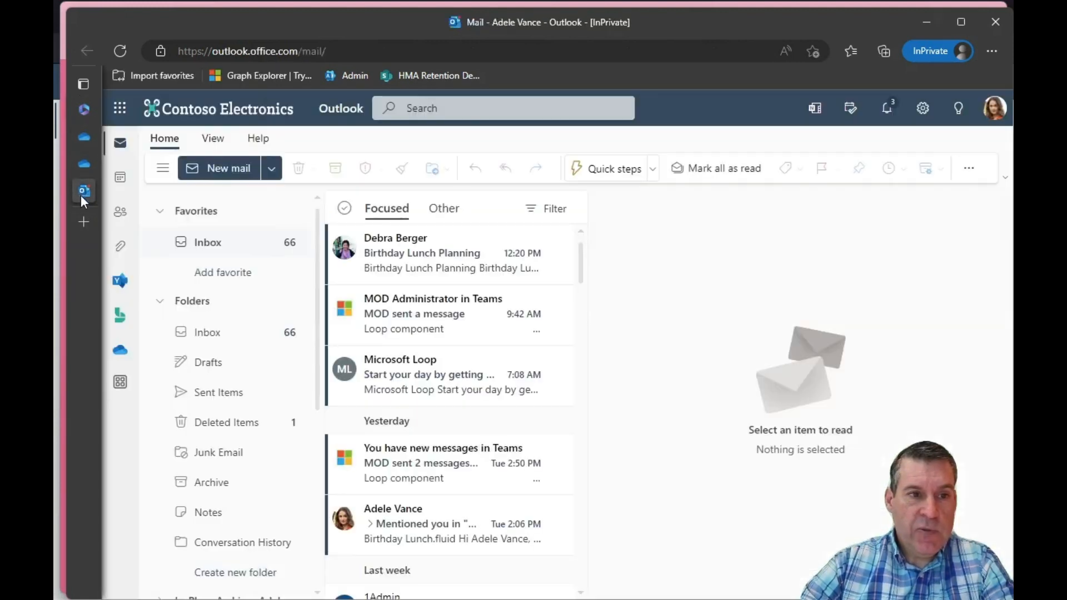
pyautogui.click(394, 261)
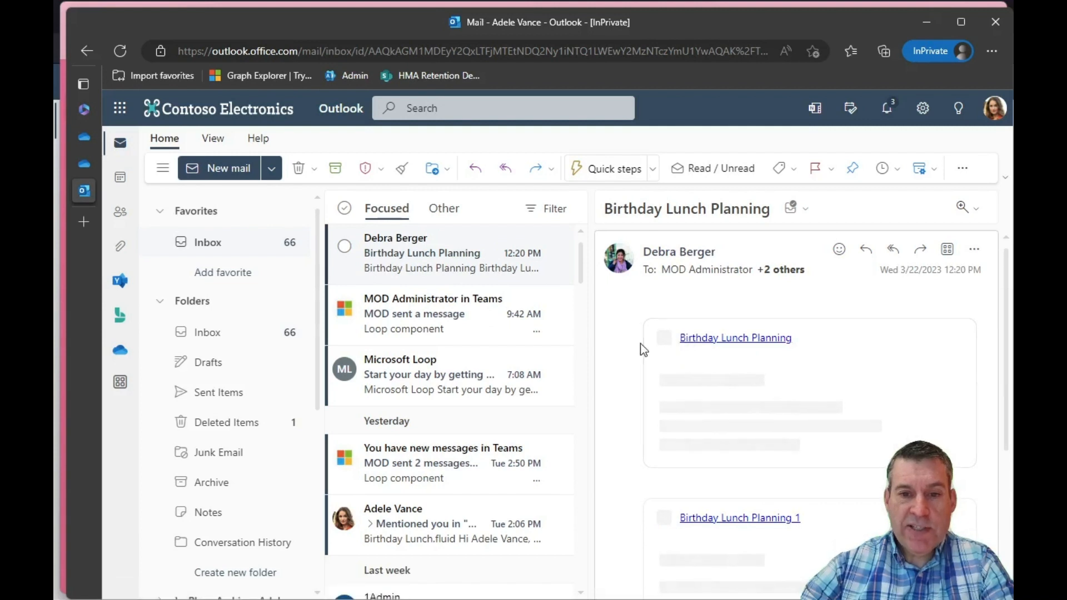
pyautogui.scroll(-2, 642, 347)
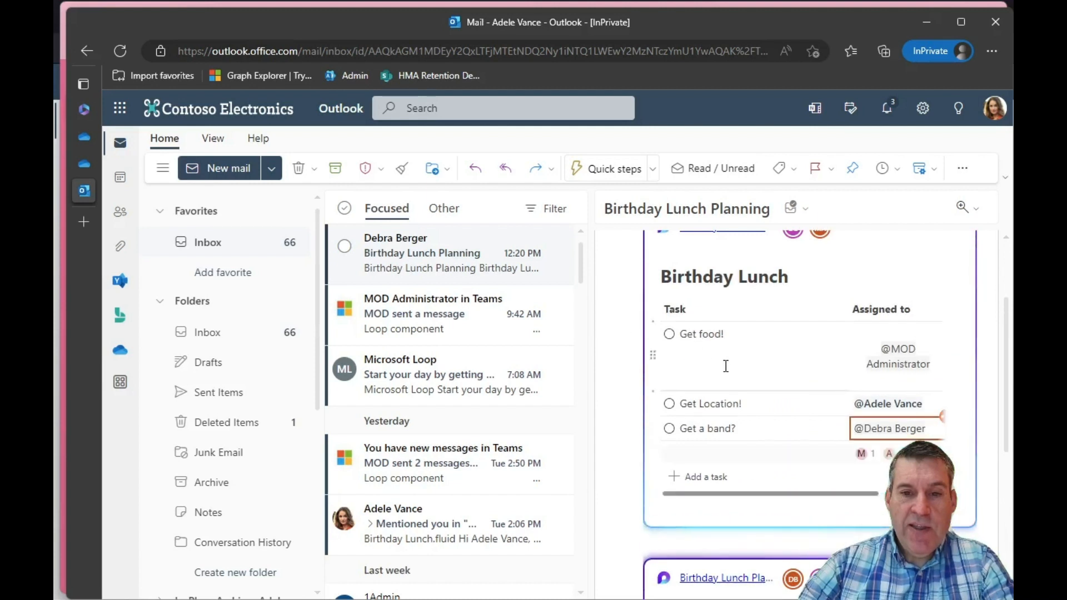
pyautogui.scroll(-3, 726, 366)
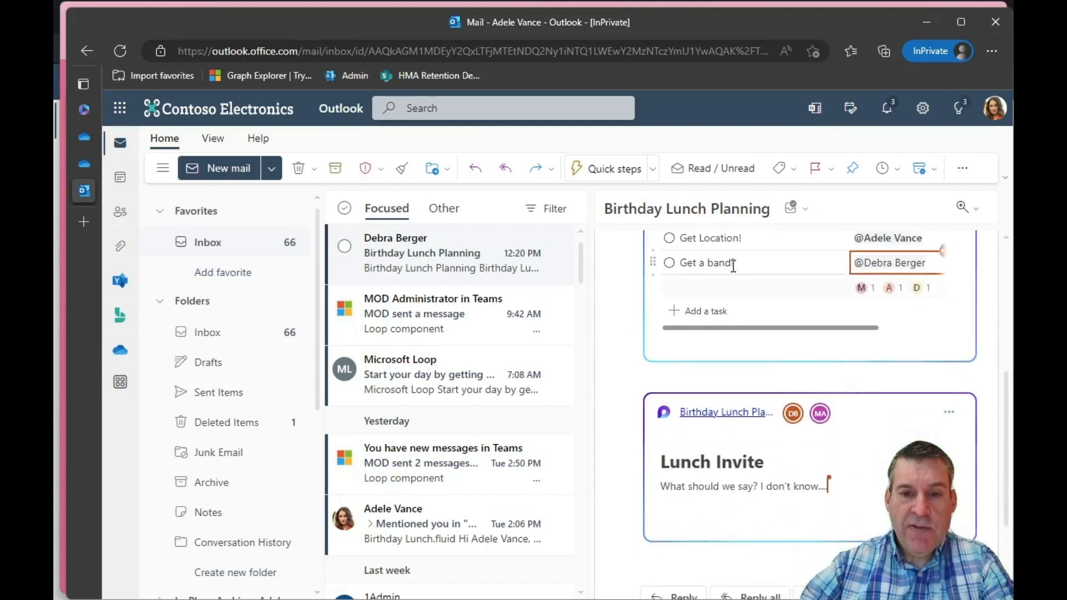
pyautogui.scroll(-1, 733, 267)
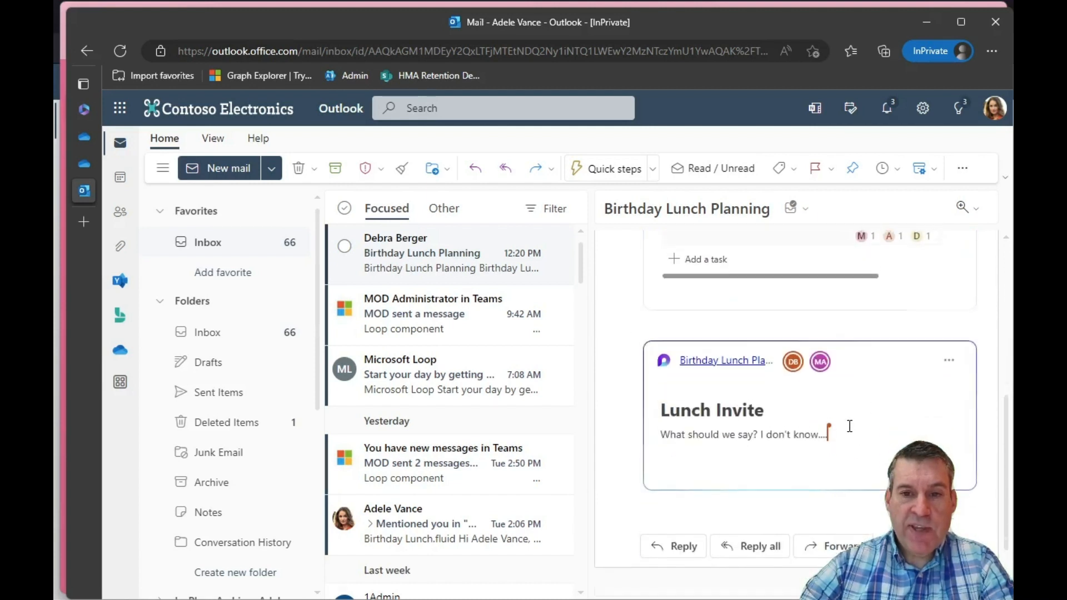
pyautogui.scroll(2, 849, 427)
pyautogui.moveTo(789, 382); pyautogui.dragTo(736, 357)
pyautogui.scroll(3, 735, 358)
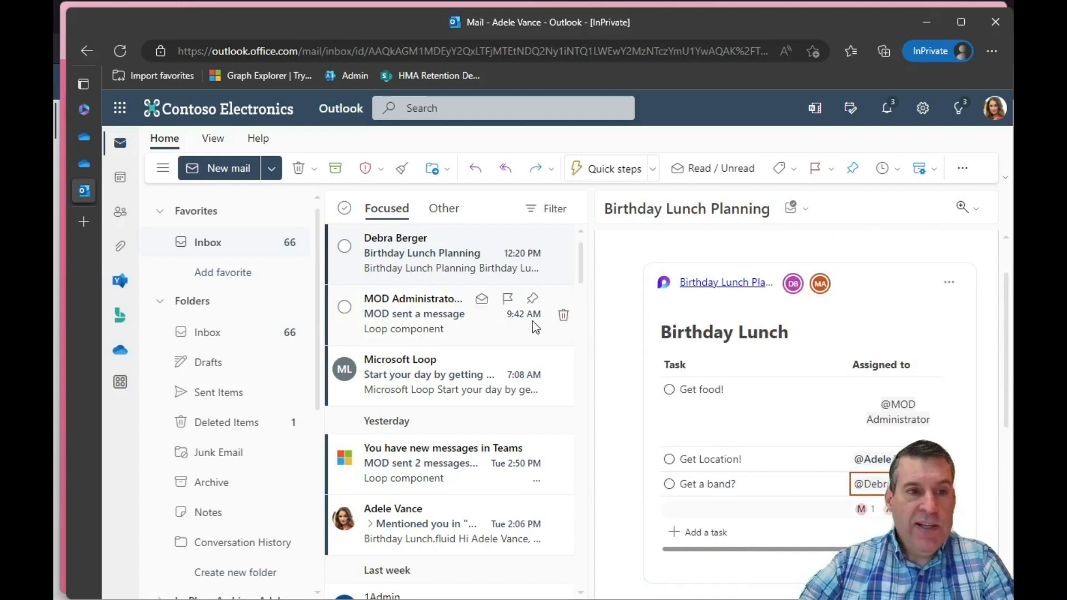
# Return to the MOD Administrator's Outlook mailbox and copy the Lunch Invite Loop component from the email.
pyautogui.hotkey('alt', 'Tab')
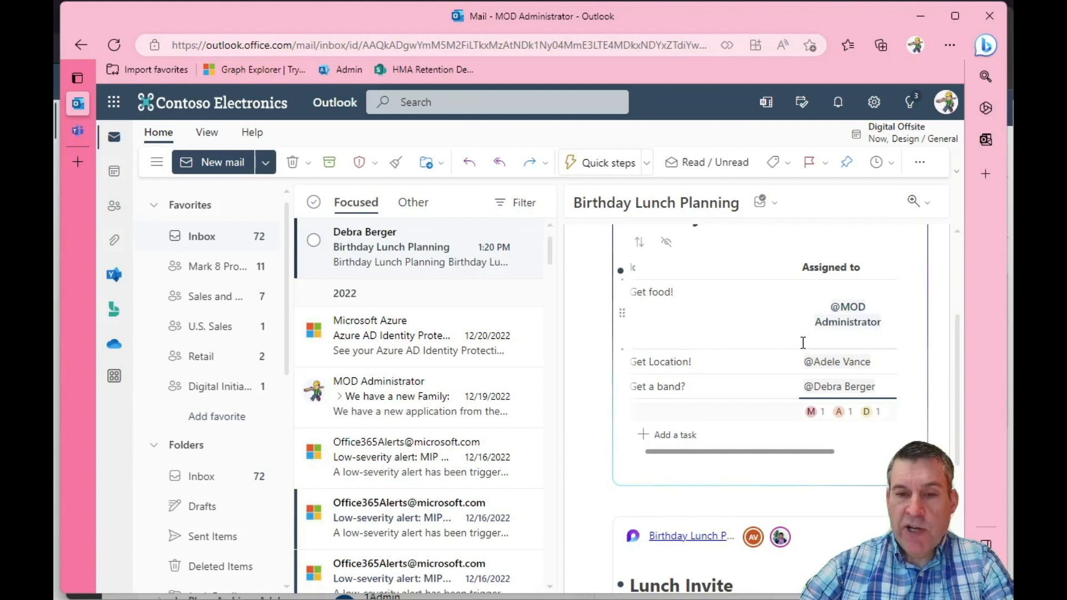
pyautogui.scroll(2, 803, 343)
pyautogui.scroll(-4, 803, 343)
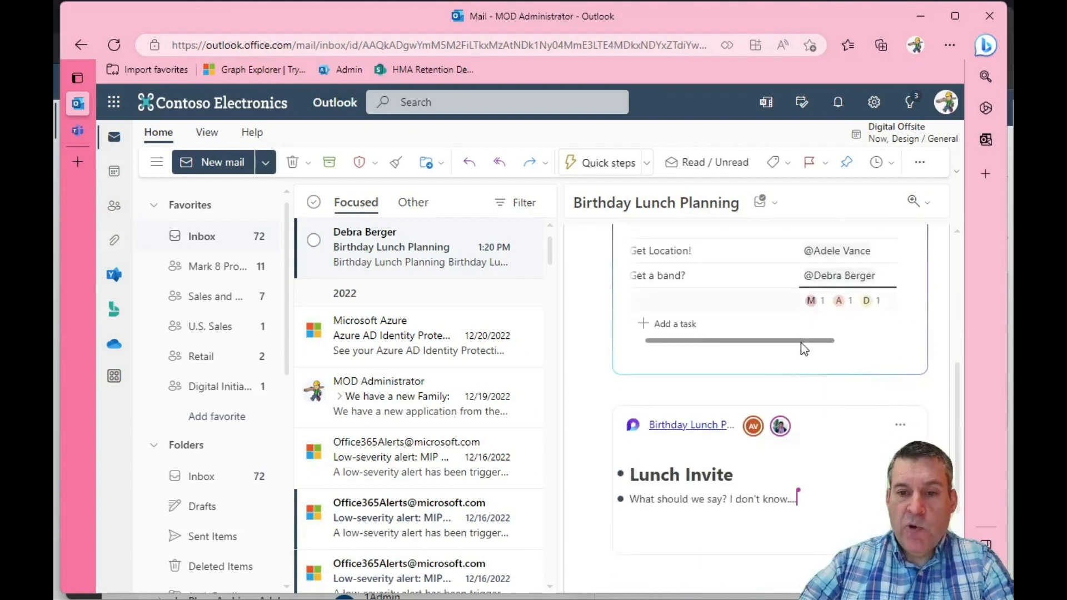
pyautogui.scroll(-2, 801, 343)
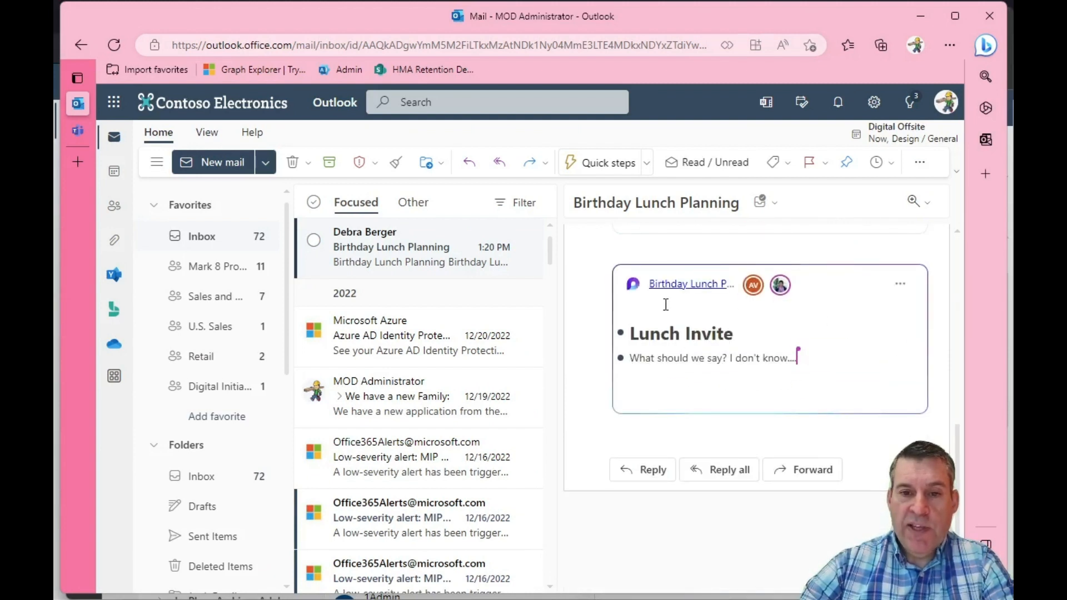
pyautogui.click(900, 290)
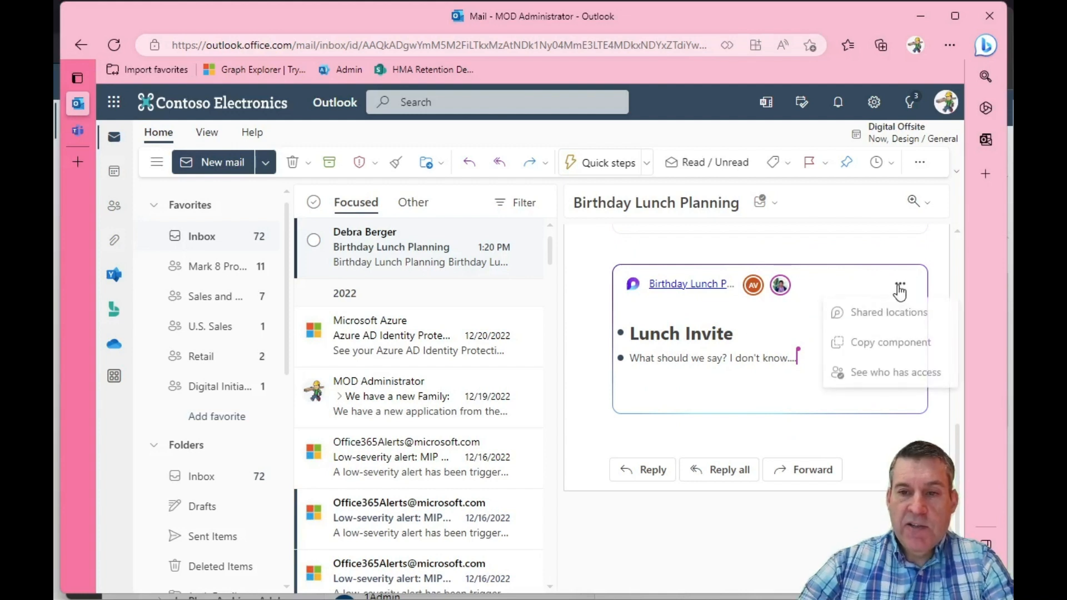
pyautogui.click(907, 347)
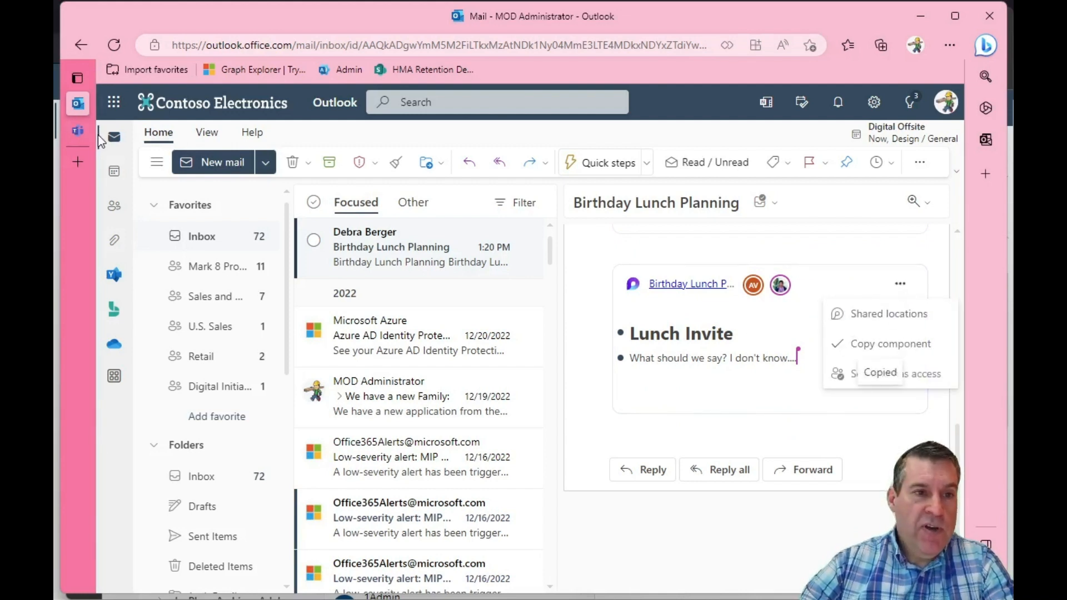
# Switch to Microsoft Teams and start a new chat addressed to the email's second recipient.
pyautogui.click(82, 130)
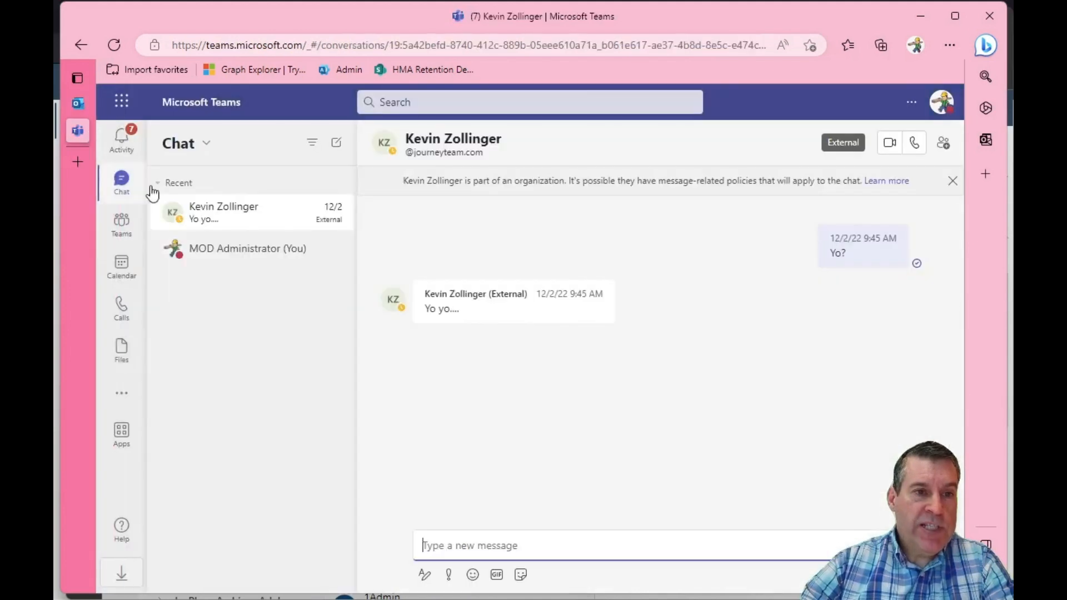
pyautogui.click(336, 143)
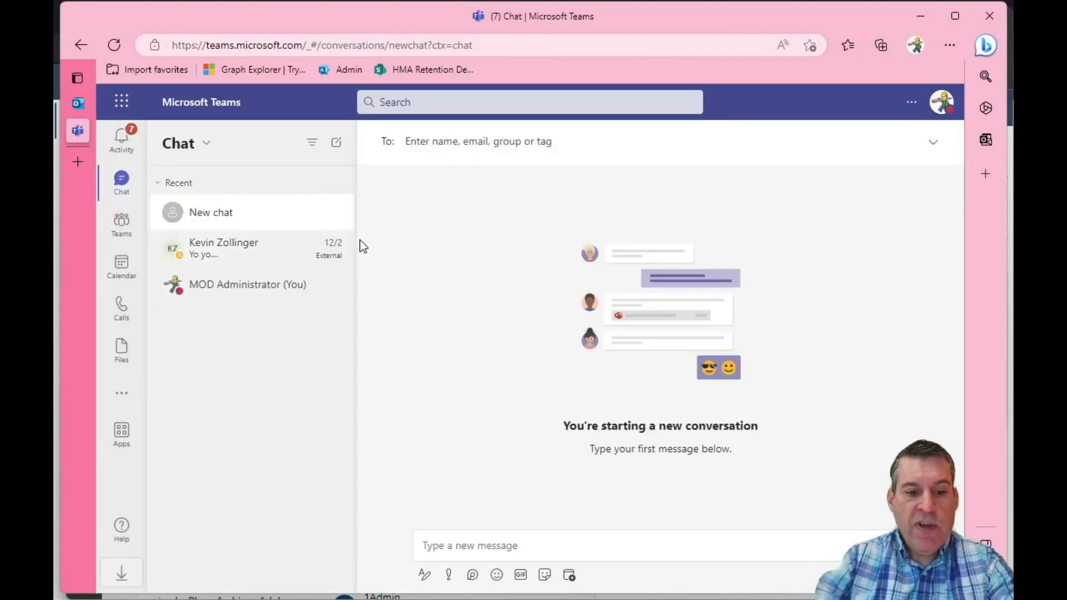
pyautogui.write('adele')
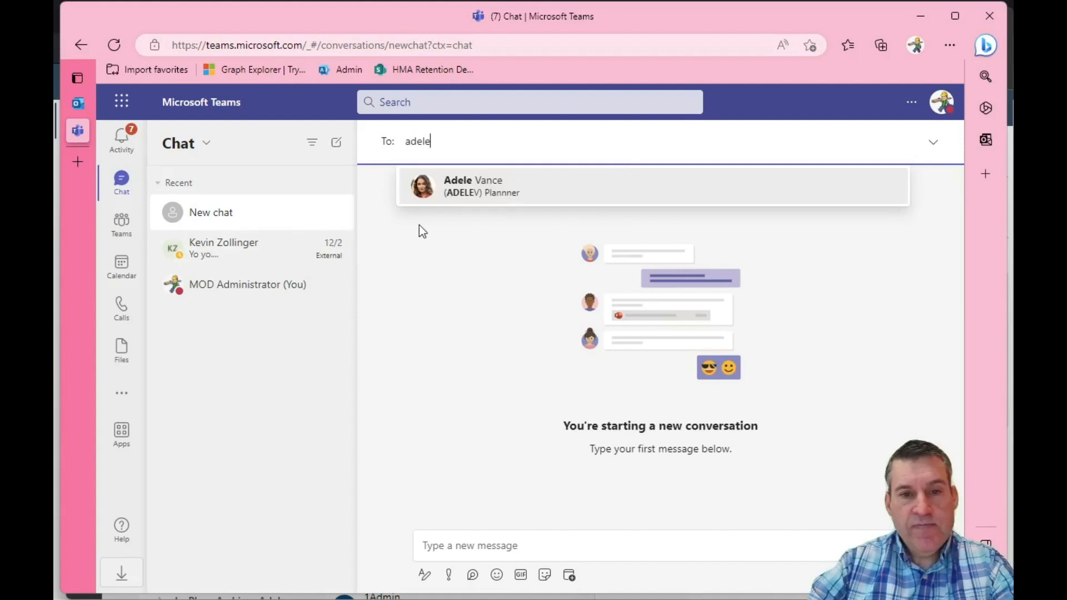
pyautogui.click(508, 190)
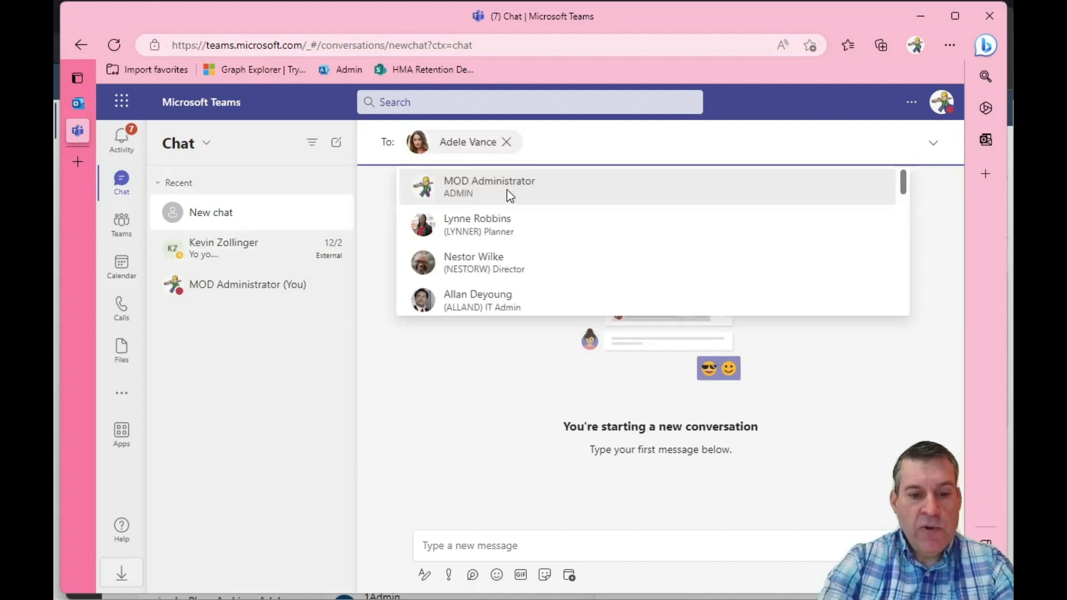
# Add two more colleagues, the email's other Planner recipient and the HR Manager, to the new chat's recipients.
pyautogui.write('debra')
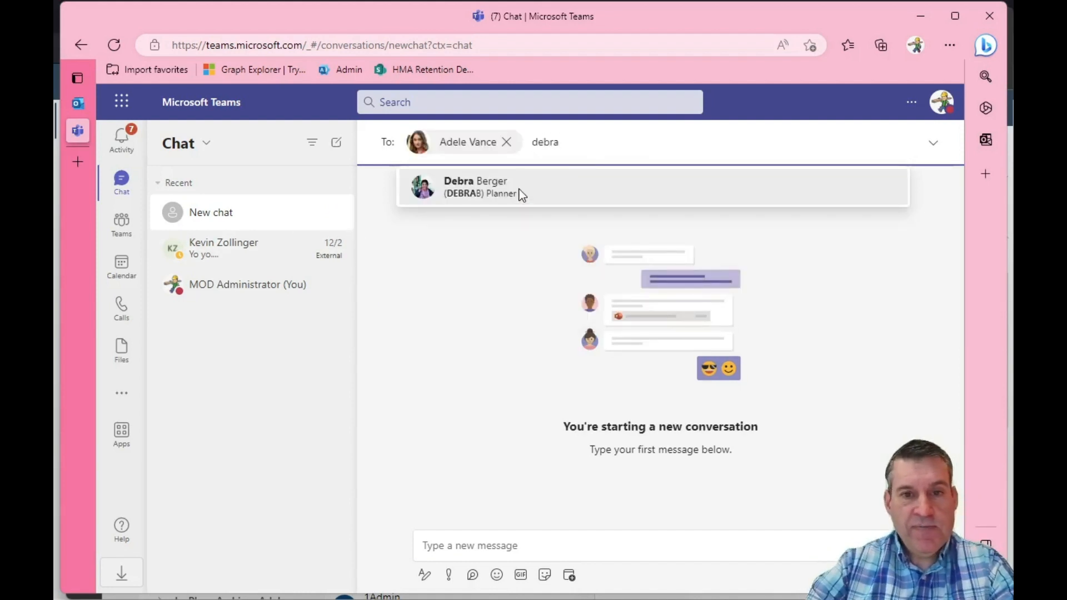
pyautogui.click(520, 191)
pyautogui.write('d')
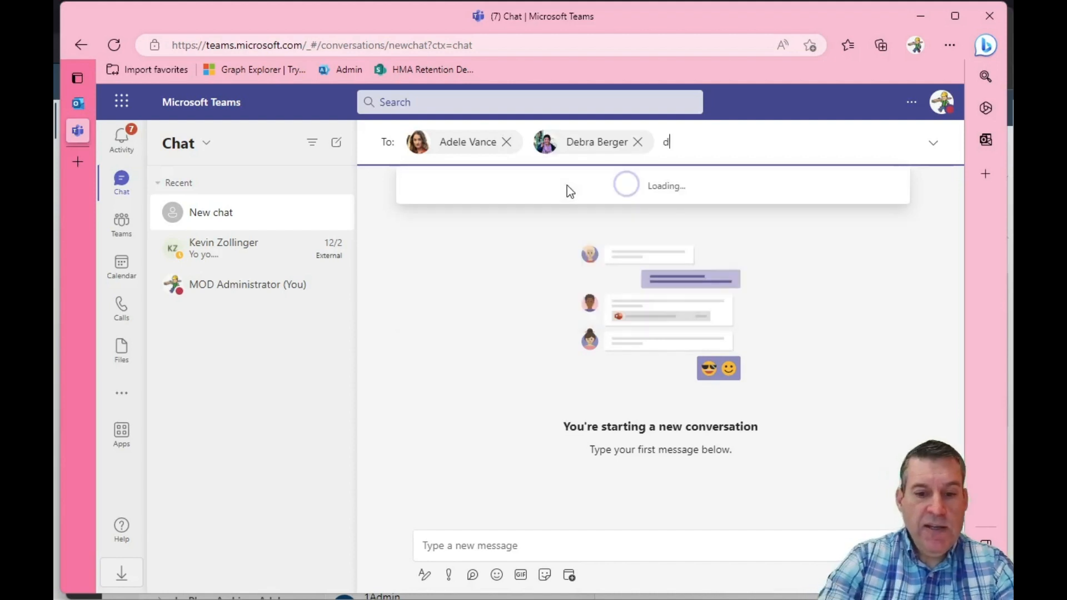
pyautogui.write('iego')
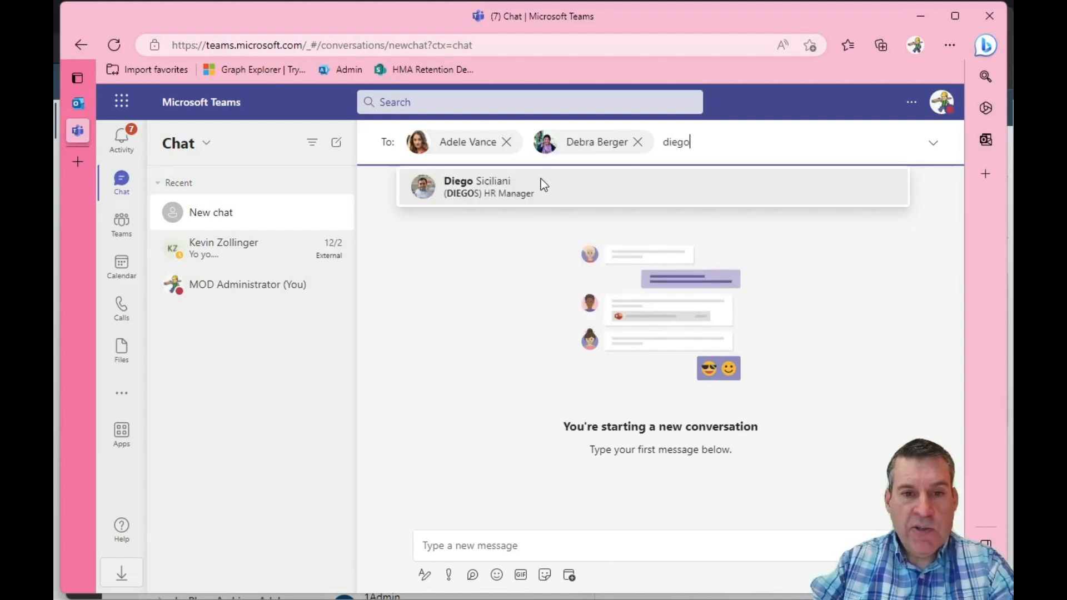
pyautogui.click(542, 181)
# Send the message "What should our text be?" to the new group chat.
pyautogui.click(567, 540)
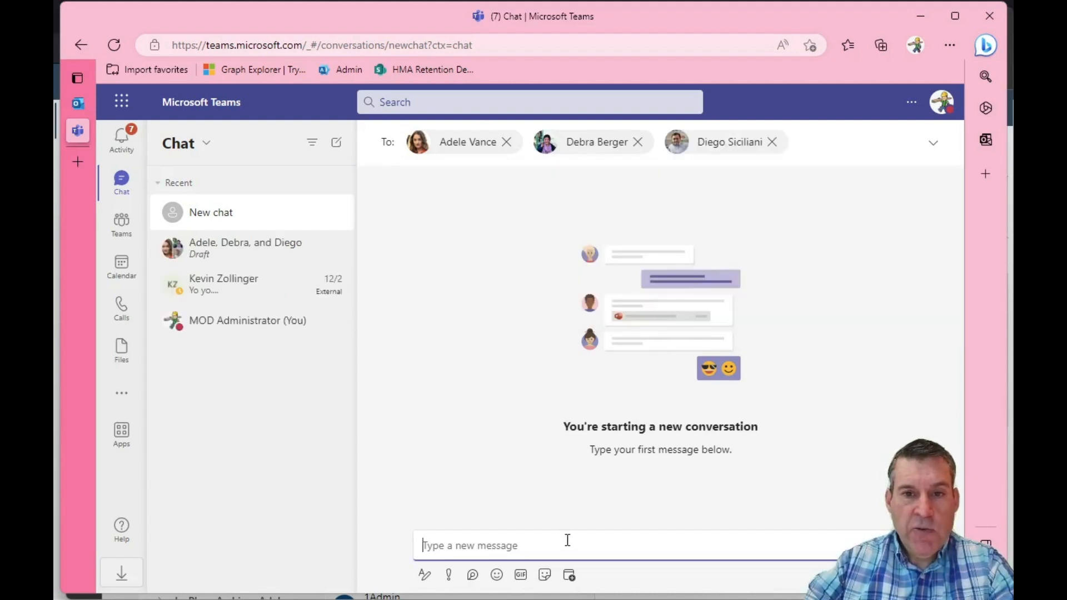
pyautogui.write('What sh')
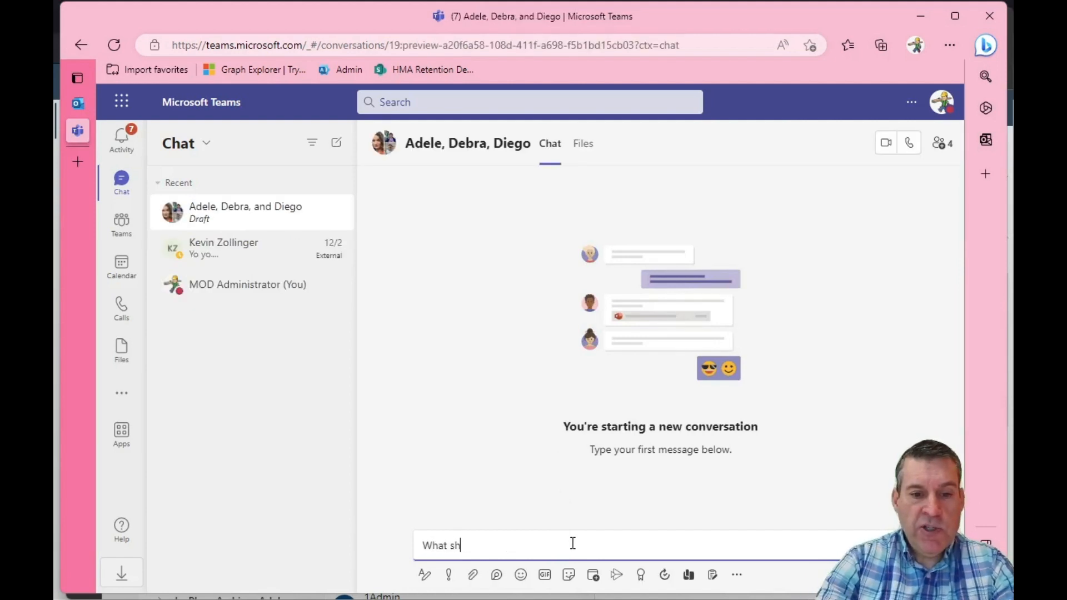
pyautogui.write('ould our ')
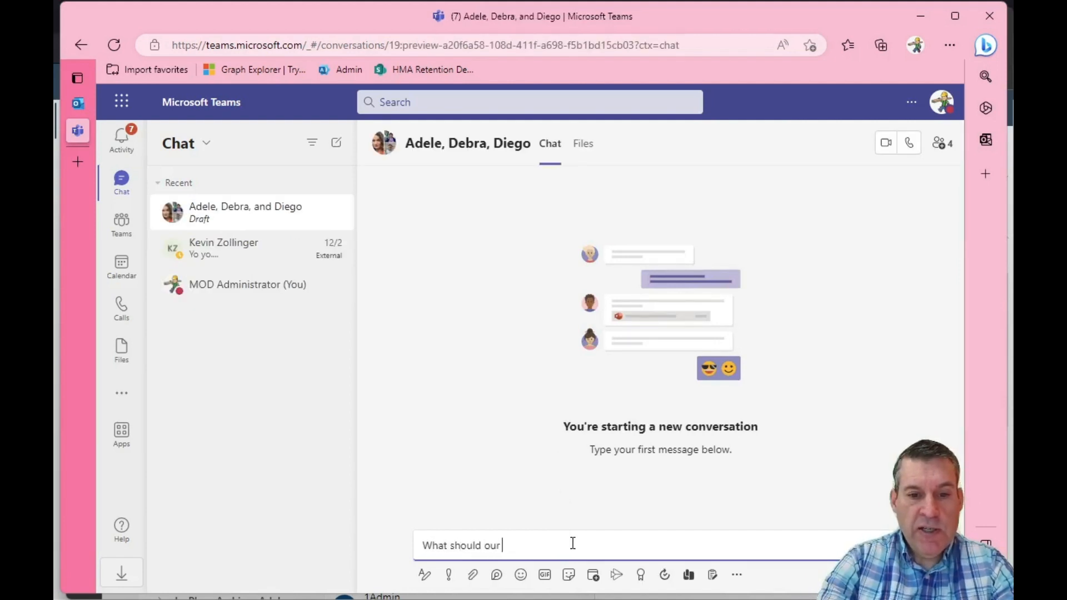
pyautogui.write('text be?')
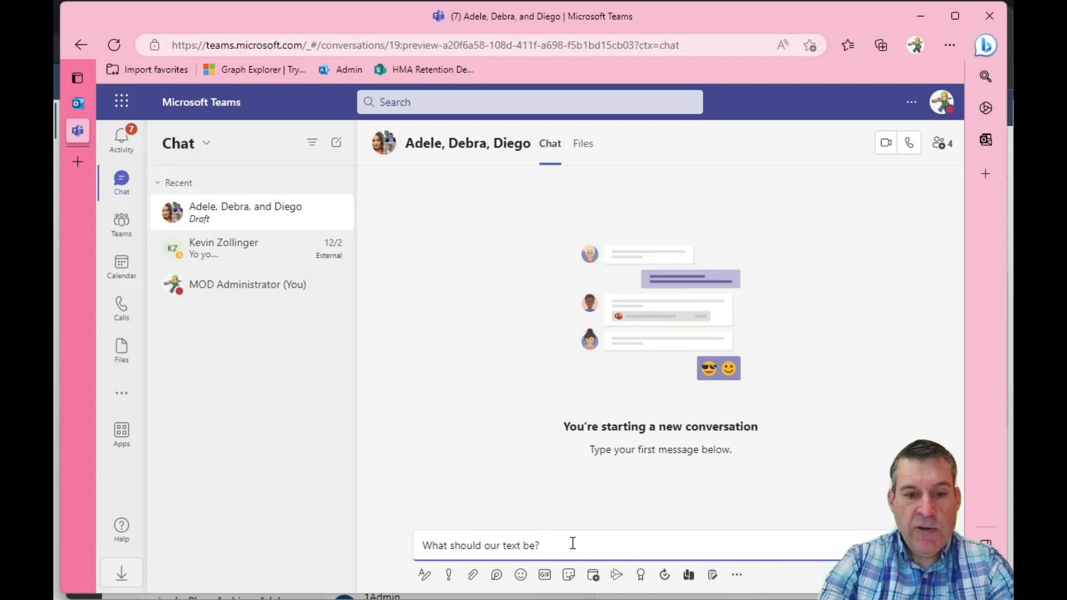
pyautogui.press('Return')
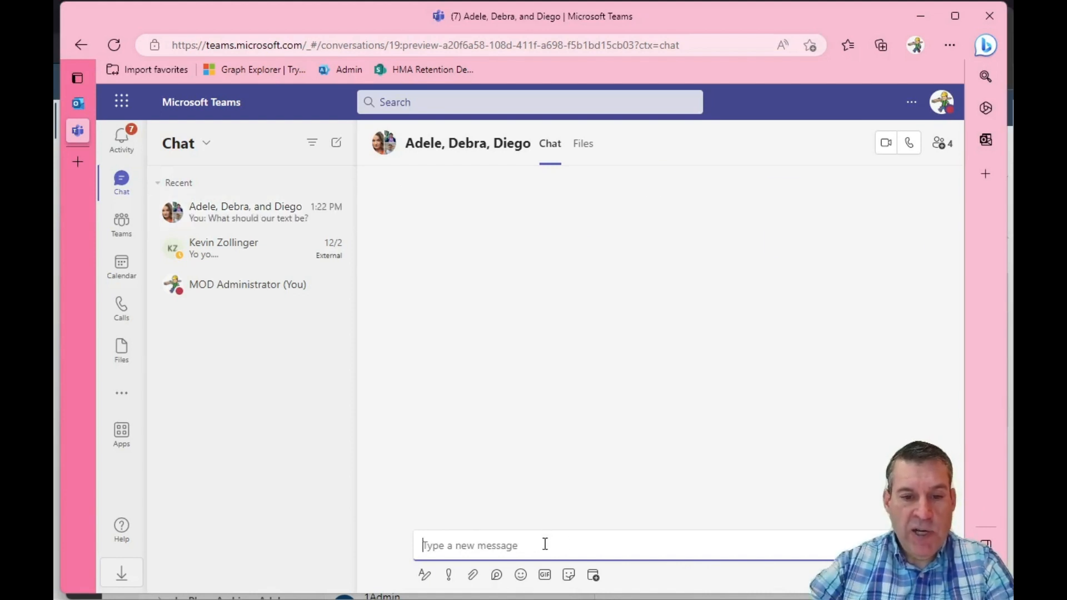
# Paste the copied Lunch Invite Loop component into the group chat, send it, and check whose cursor is in its text.
pyautogui.rightClick(545, 544)
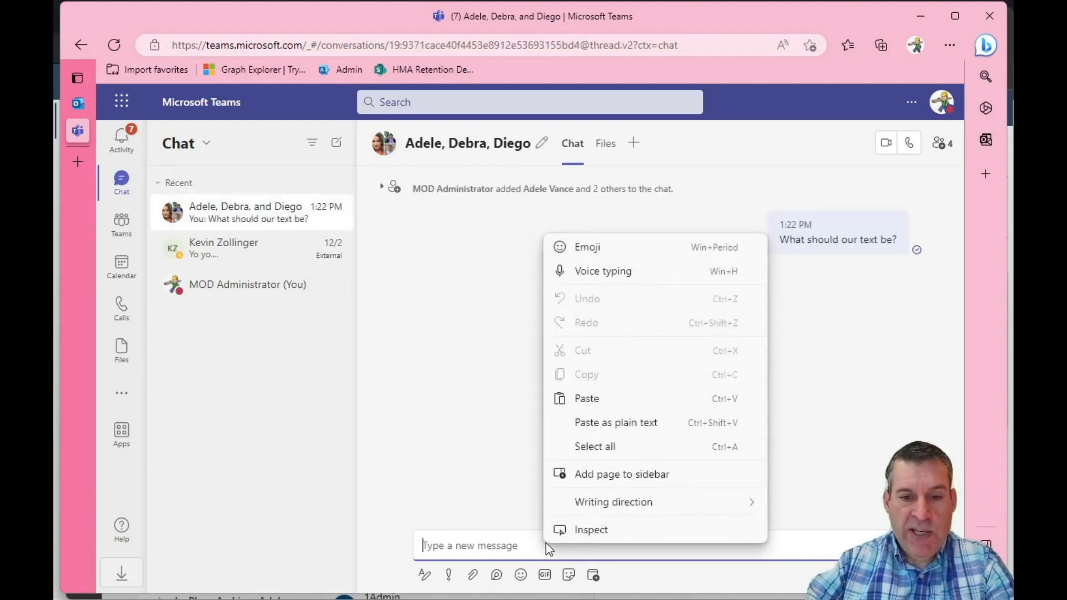
pyautogui.click(599, 403)
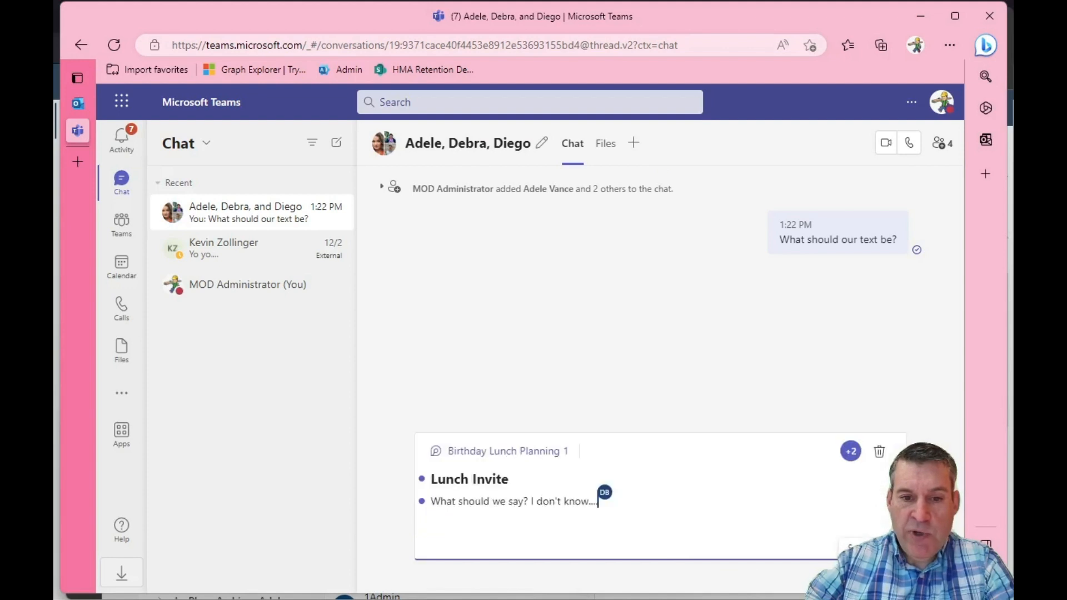
pyautogui.click(894, 575)
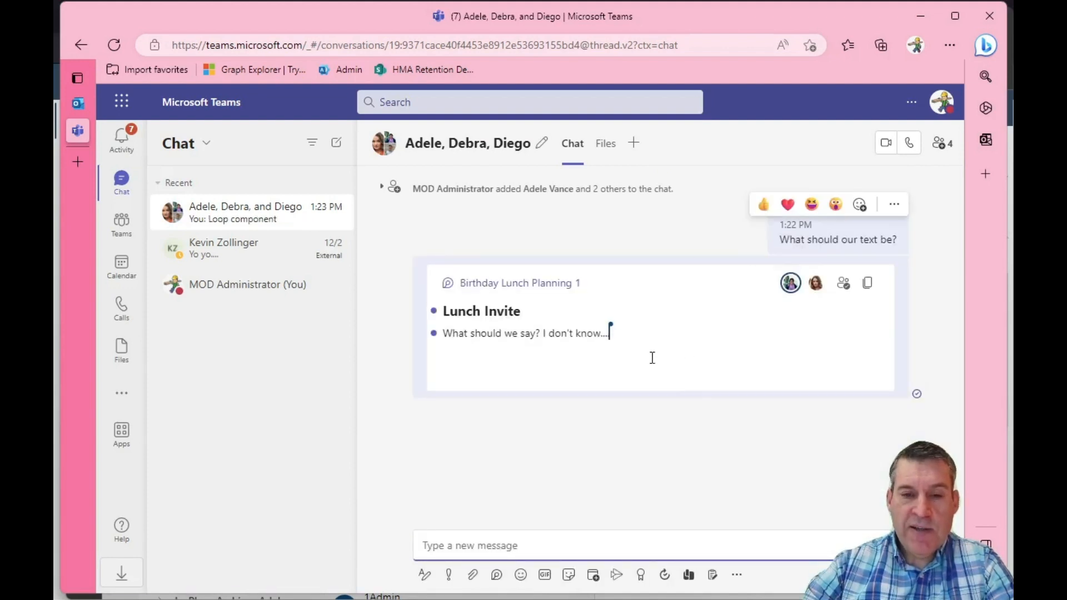
pyautogui.moveTo(610, 331)
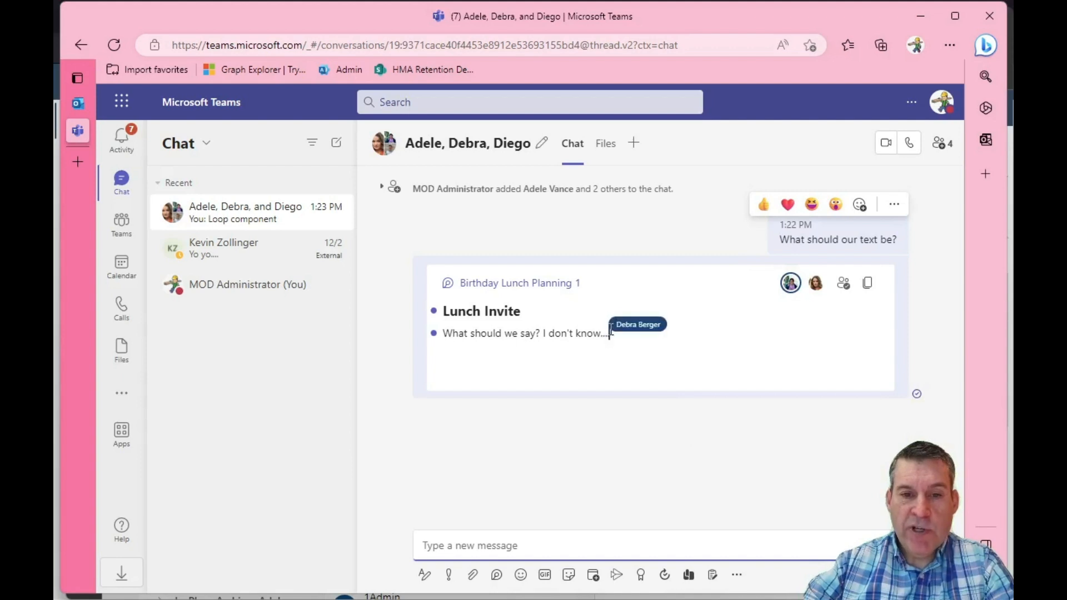